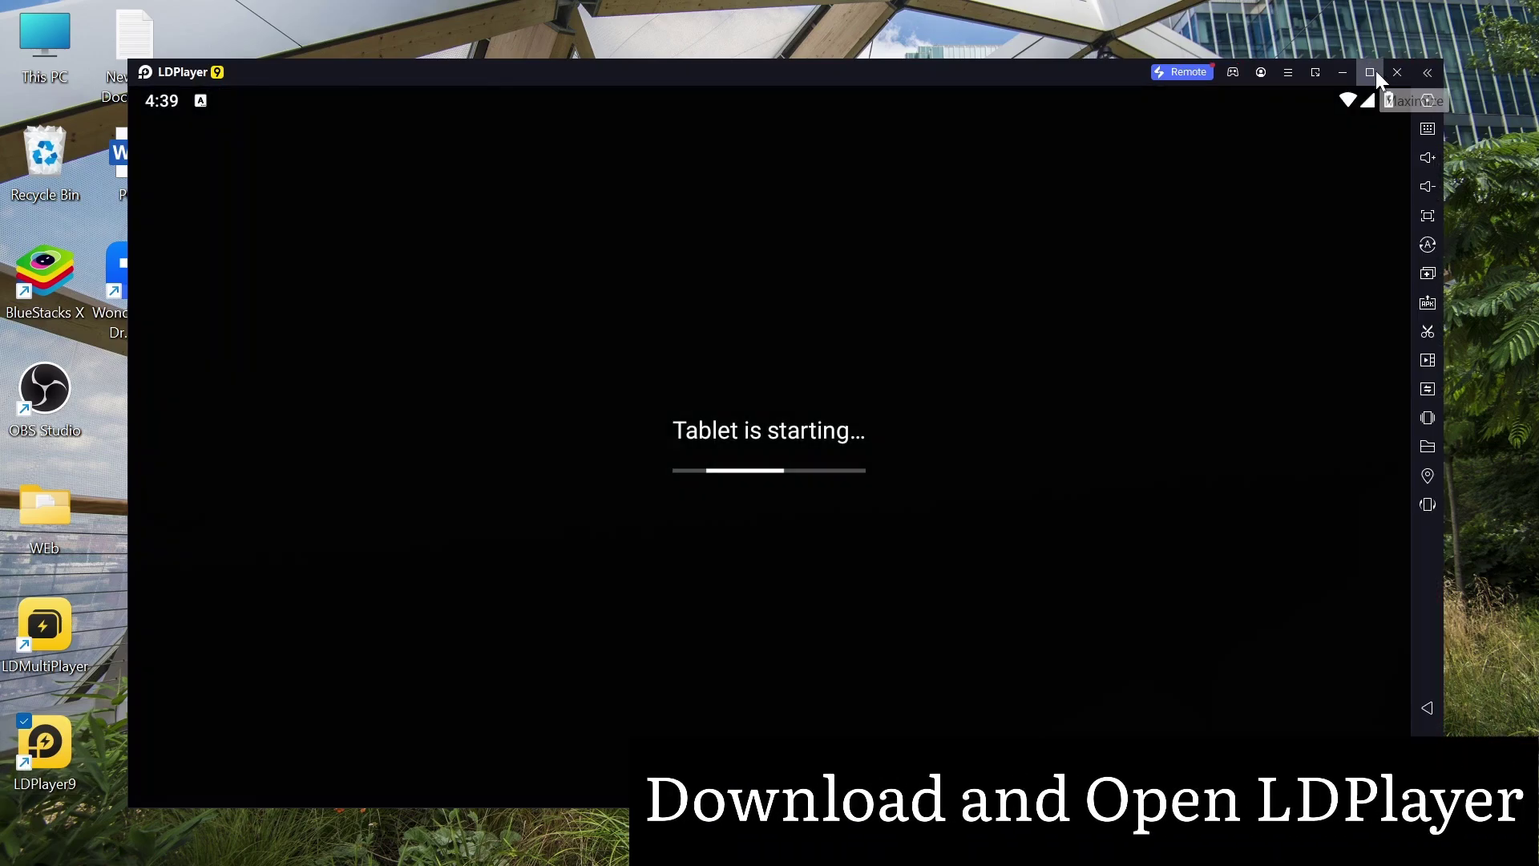
Step: Maximize the booted LDPlayer window so its Android home screen fills the display
click(1375, 71)
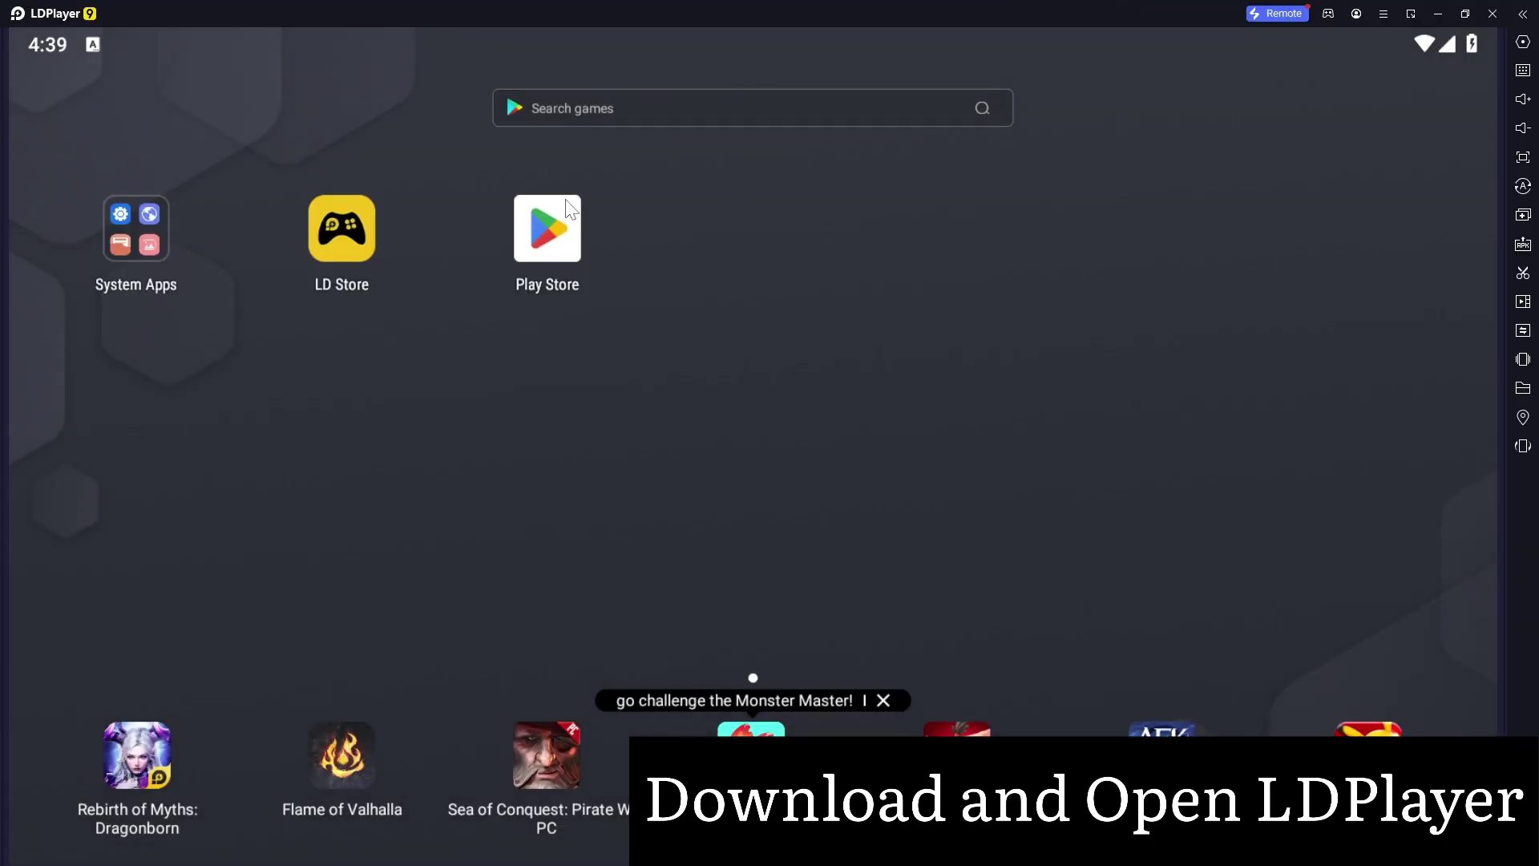
Step: Search the Play Store for 'Azur Lane'
click(561, 238)
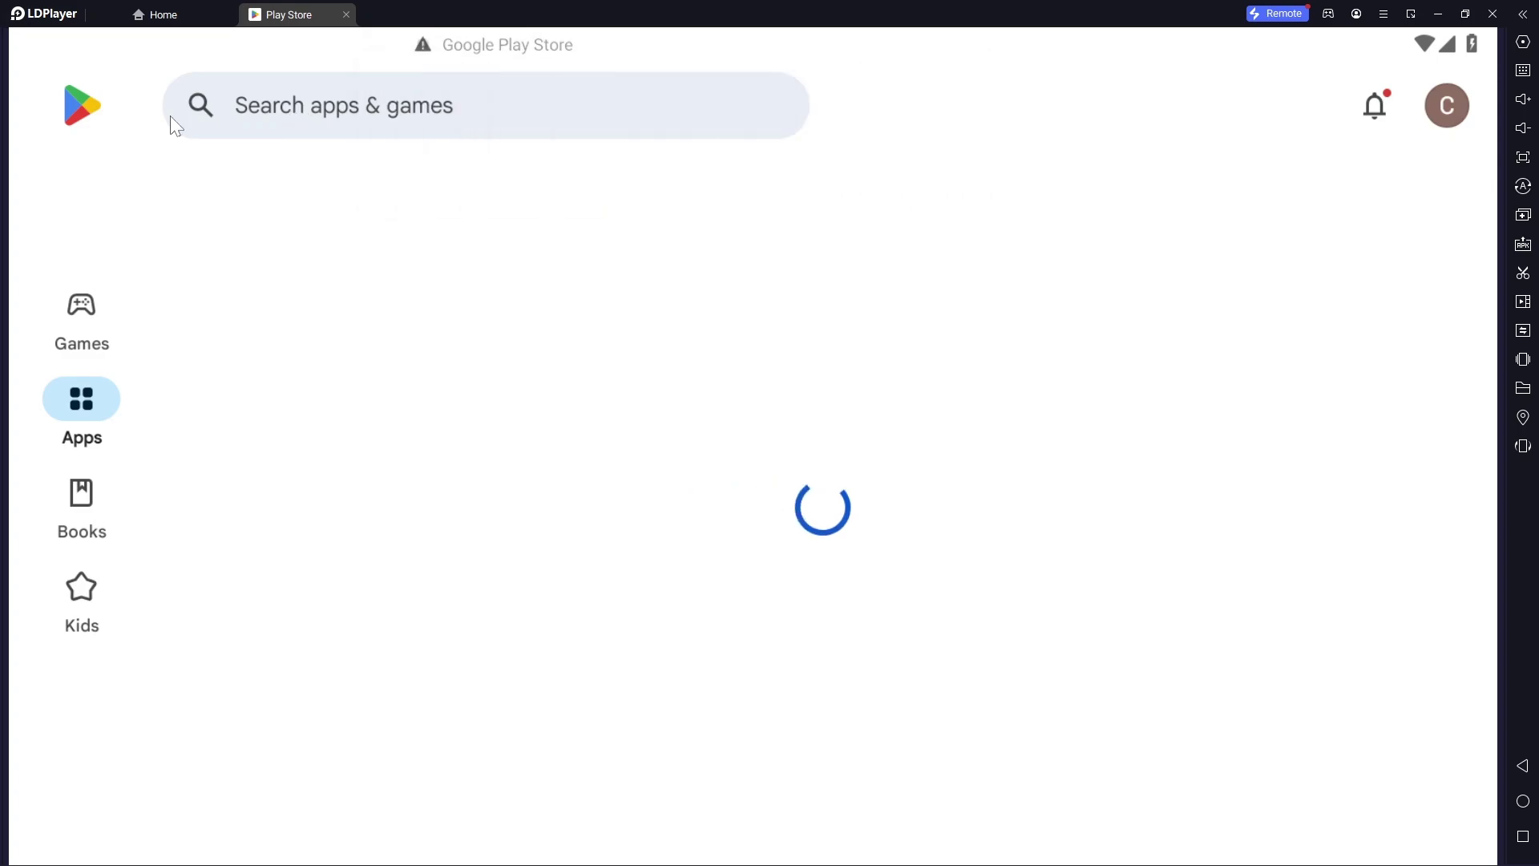
click(350, 110)
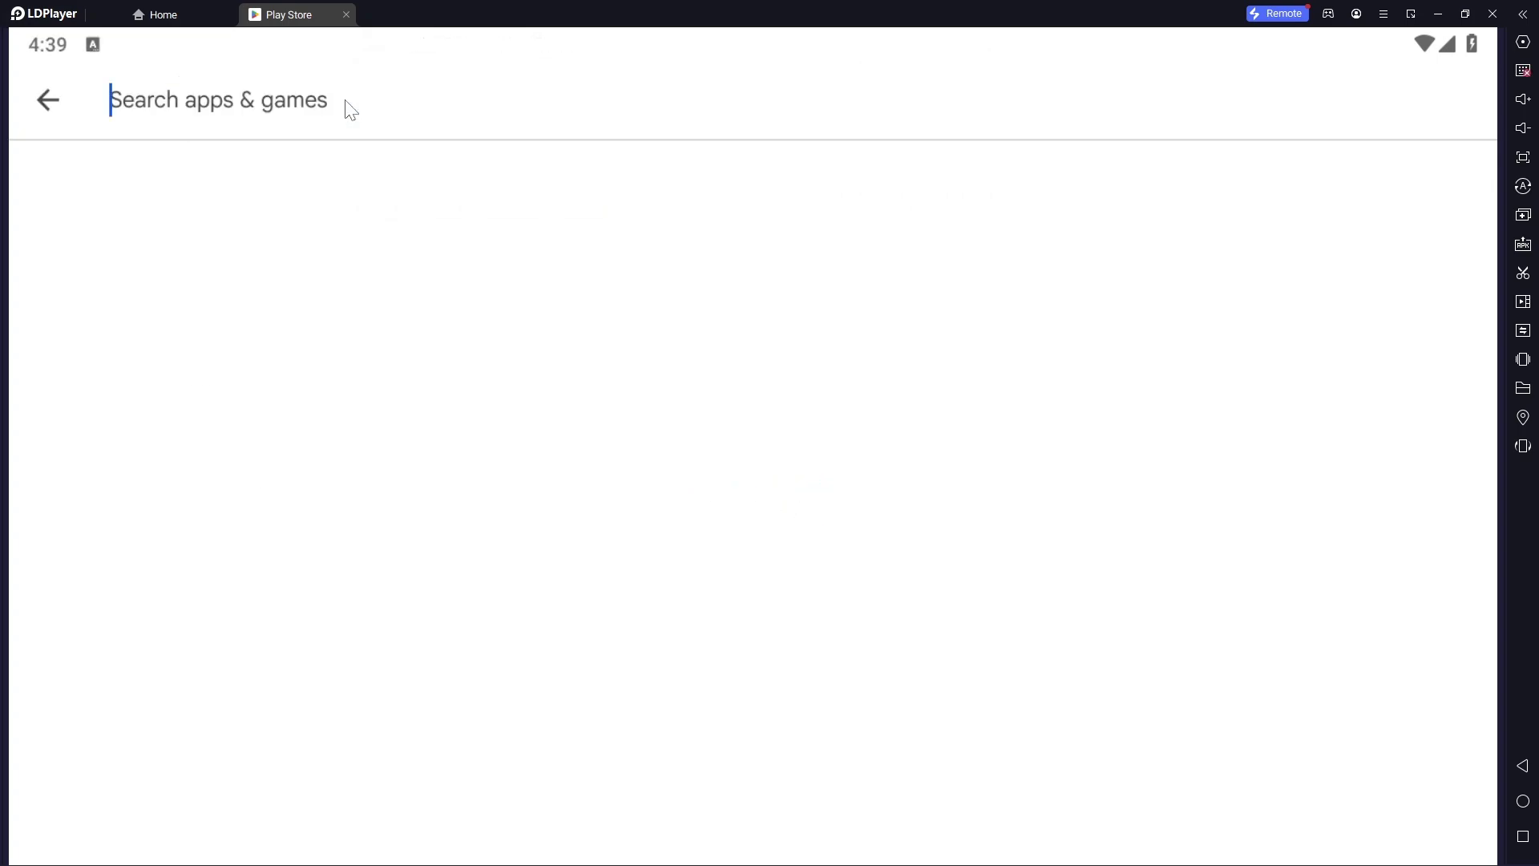
text(Azur Lane)
key(Return)
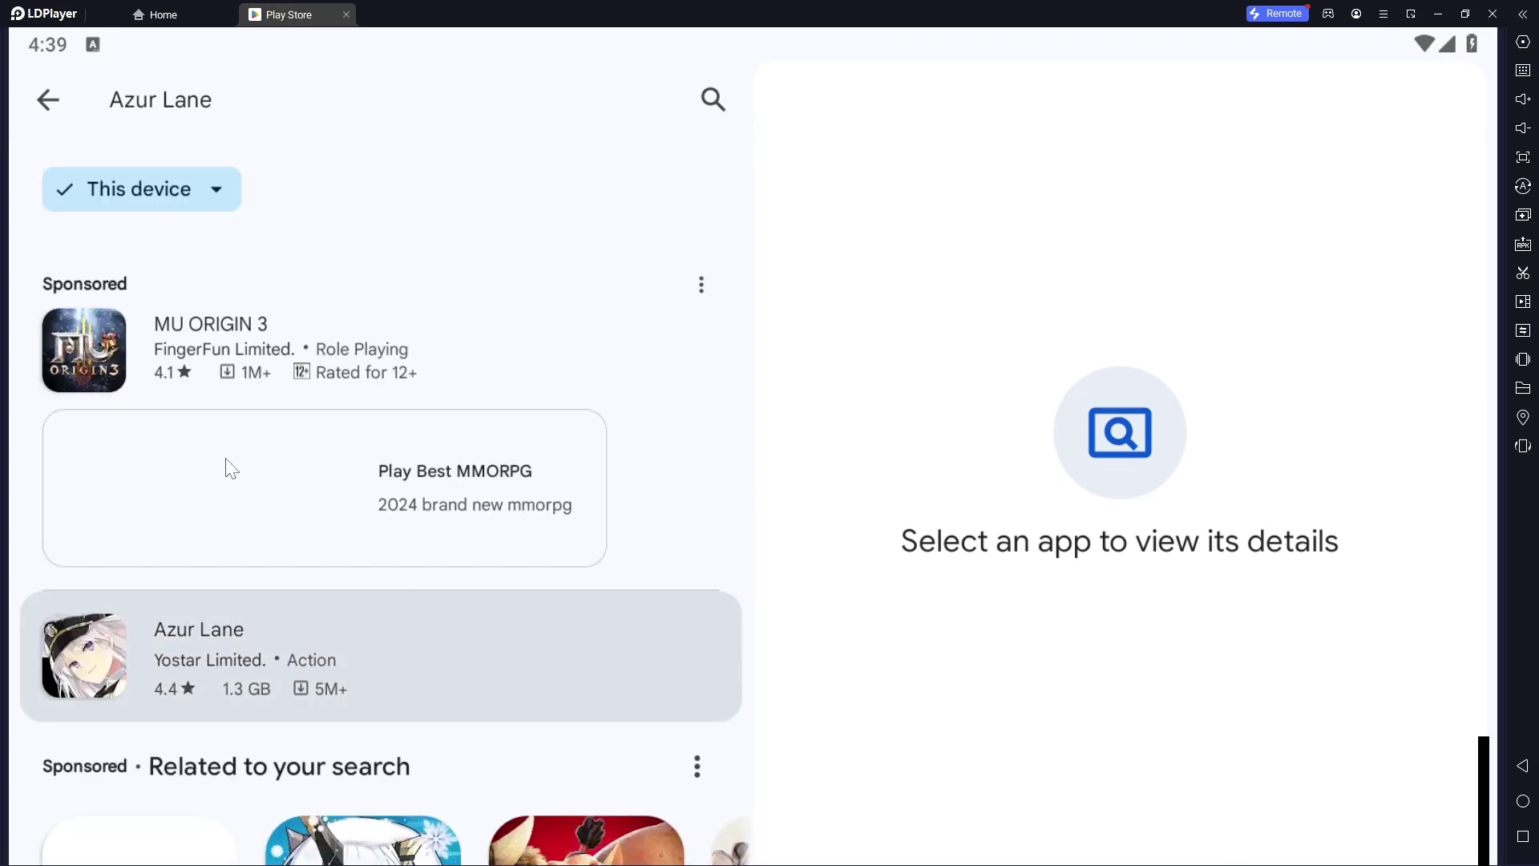
Step: Open the Azur Lane listing by Yostar Limited and install it
click(234, 660)
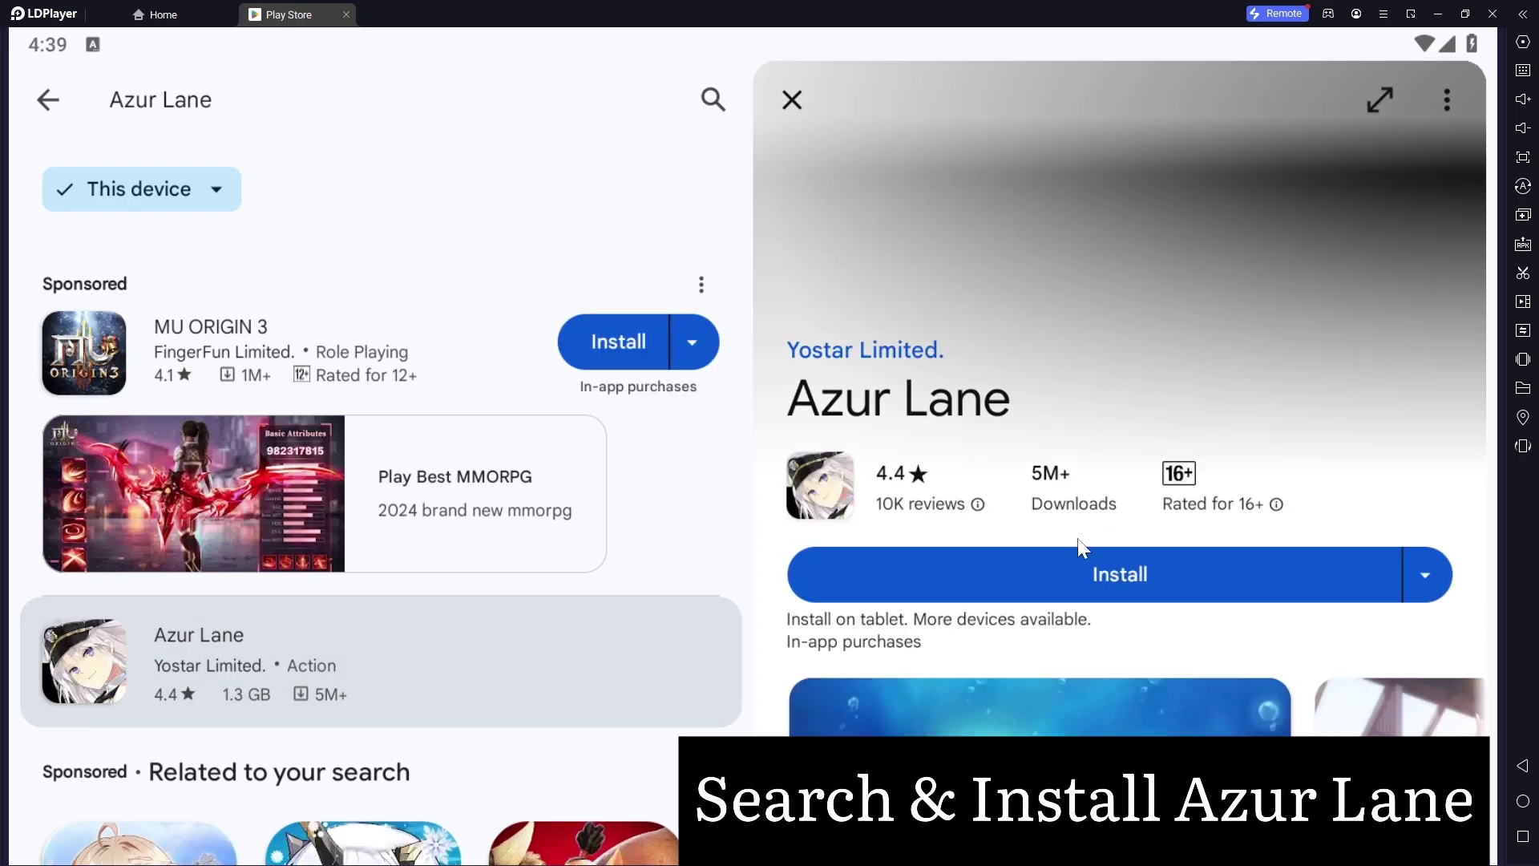
click(1069, 574)
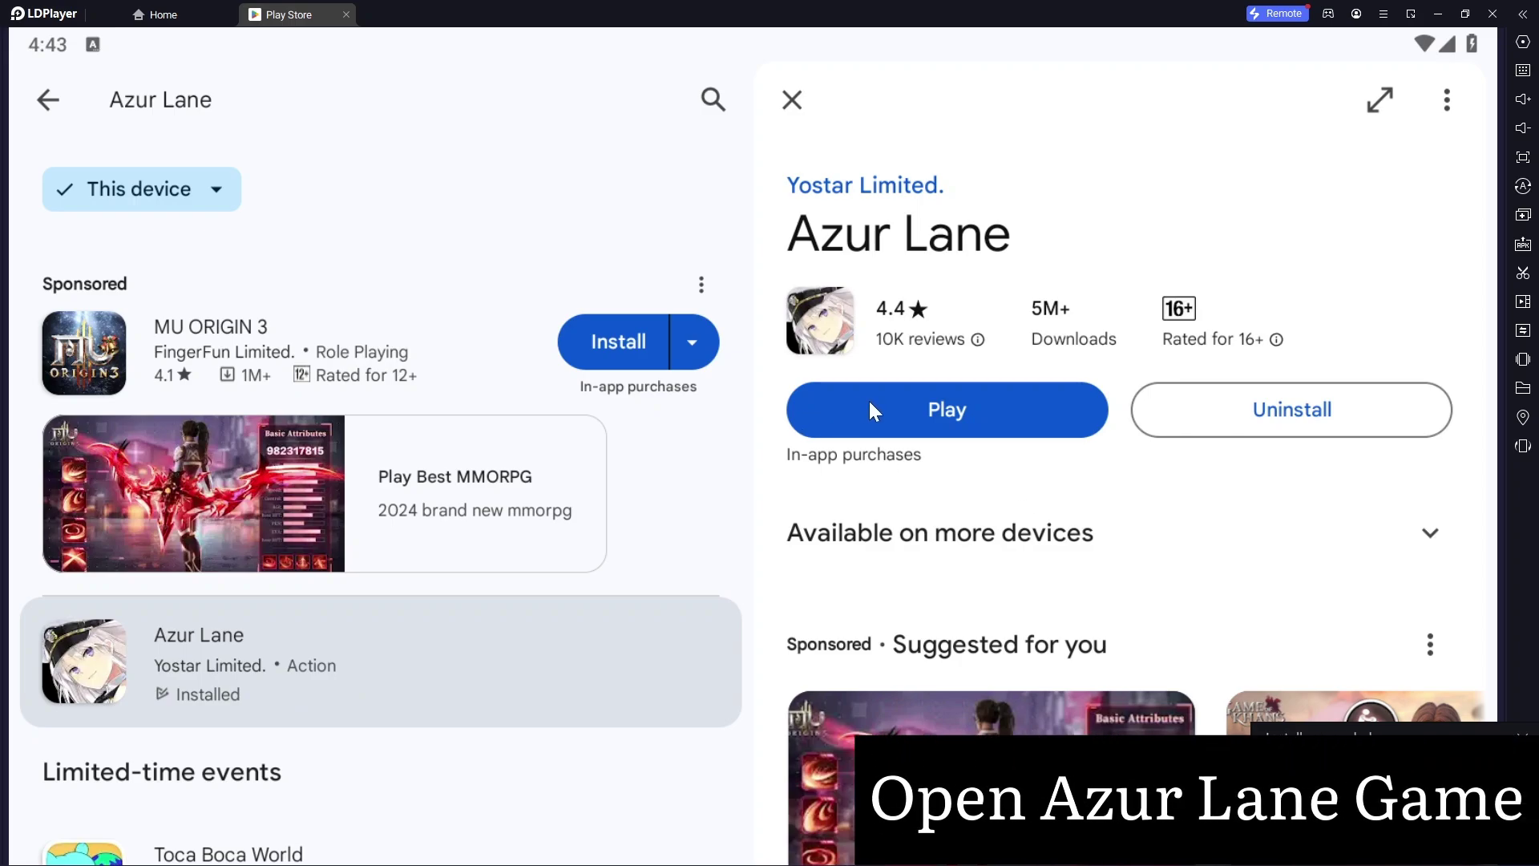
Step: Launch Azur Lane, dismiss the keymap tip, and allow it storage access
click(869, 403)
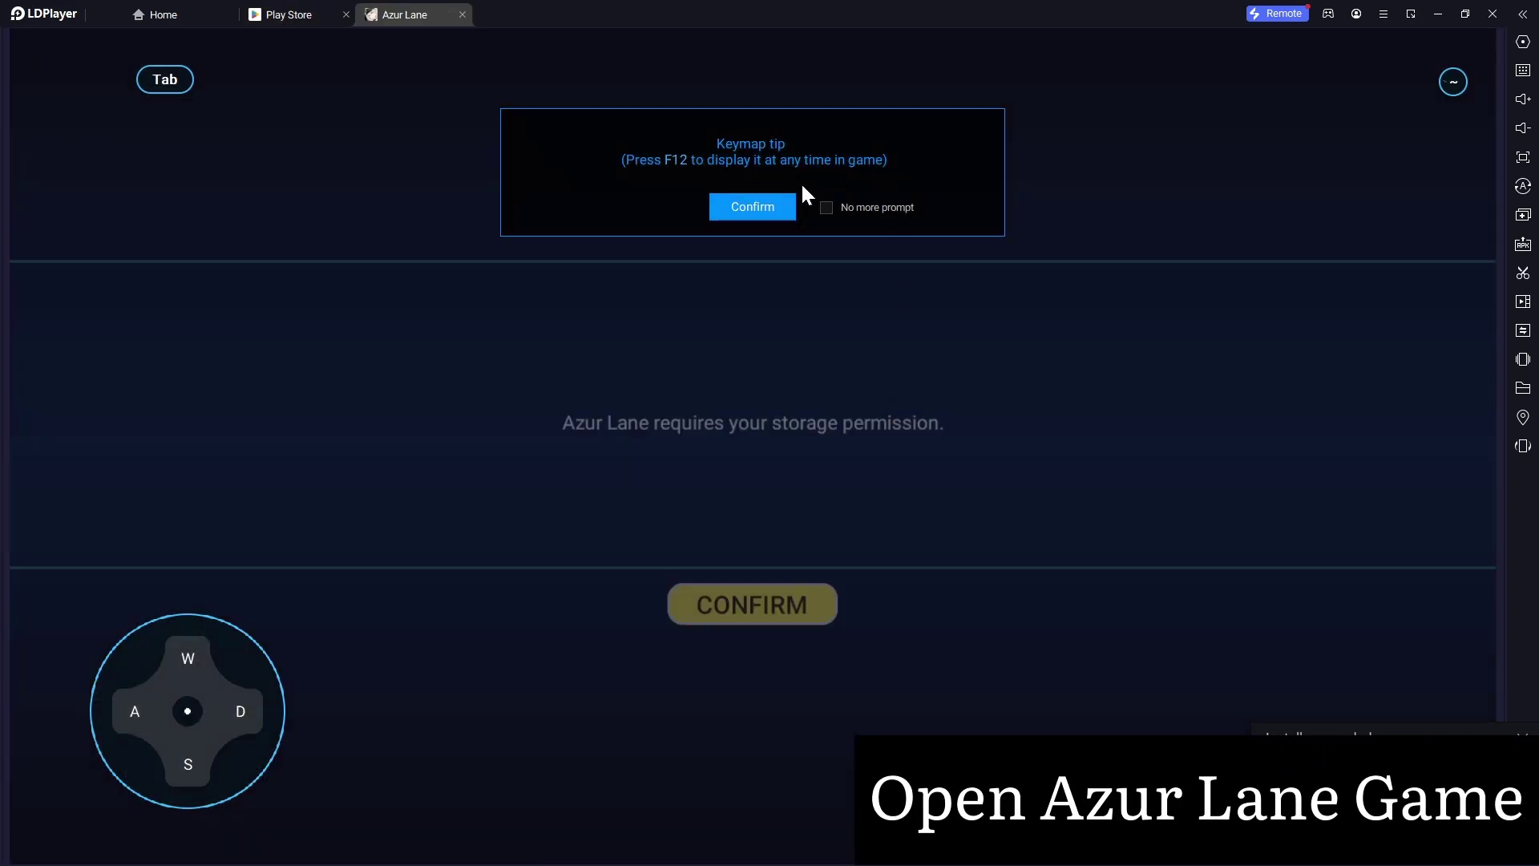
click(769, 208)
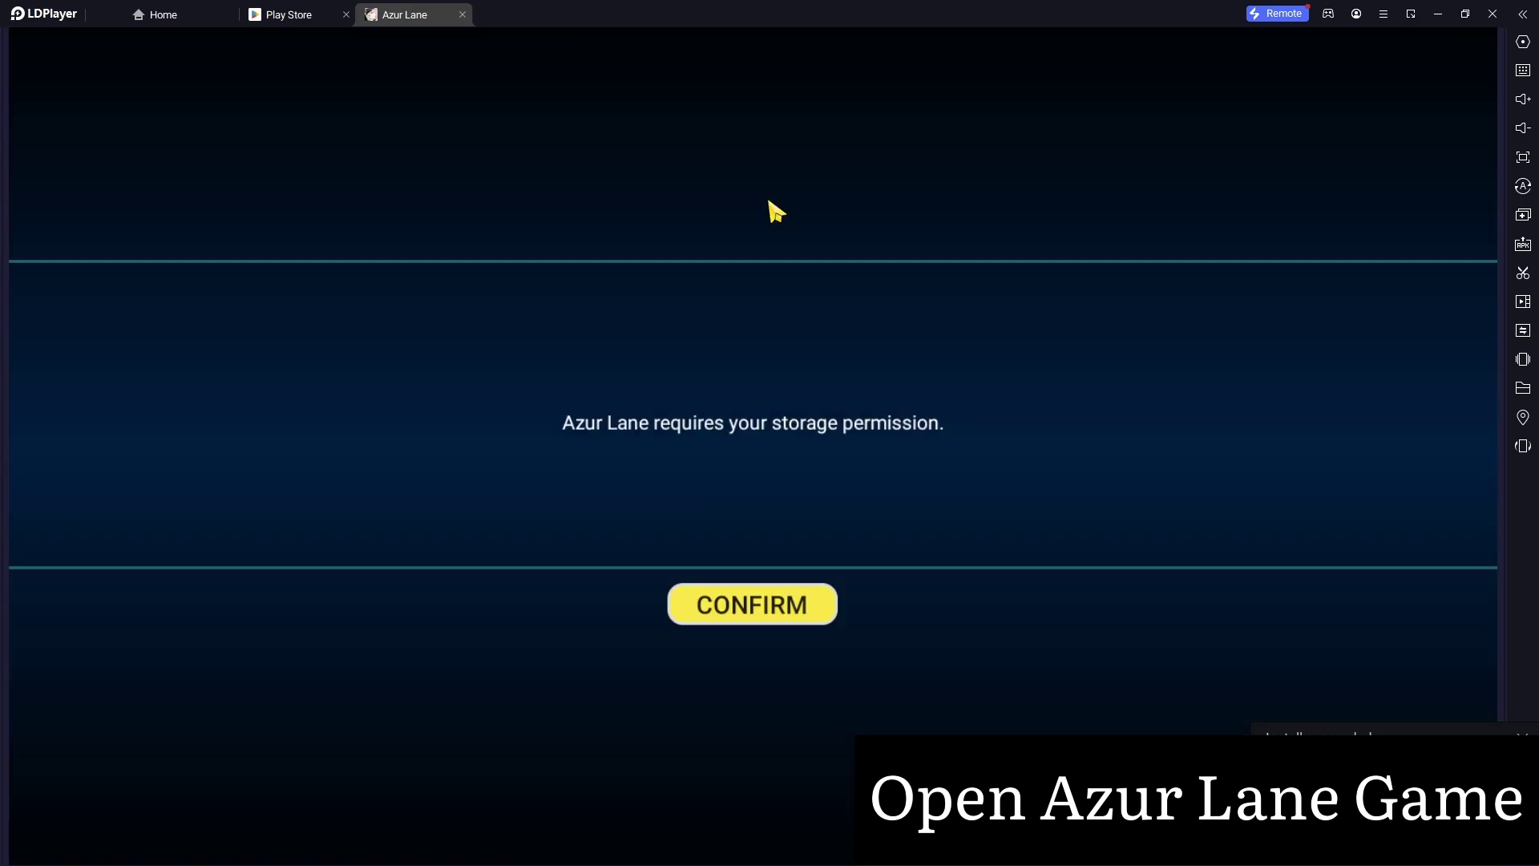
click(752, 590)
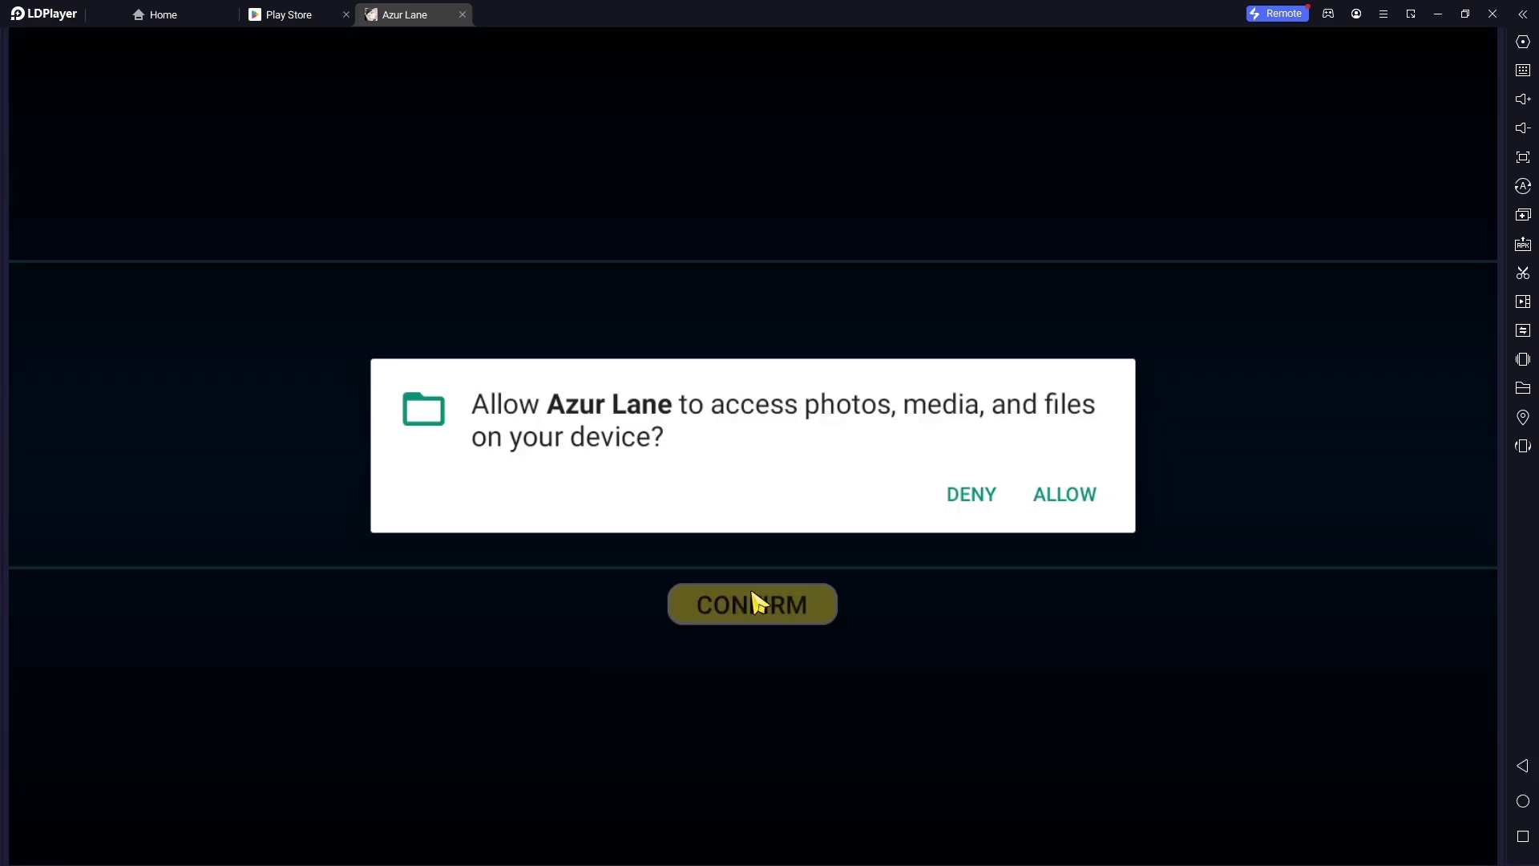
click(1064, 494)
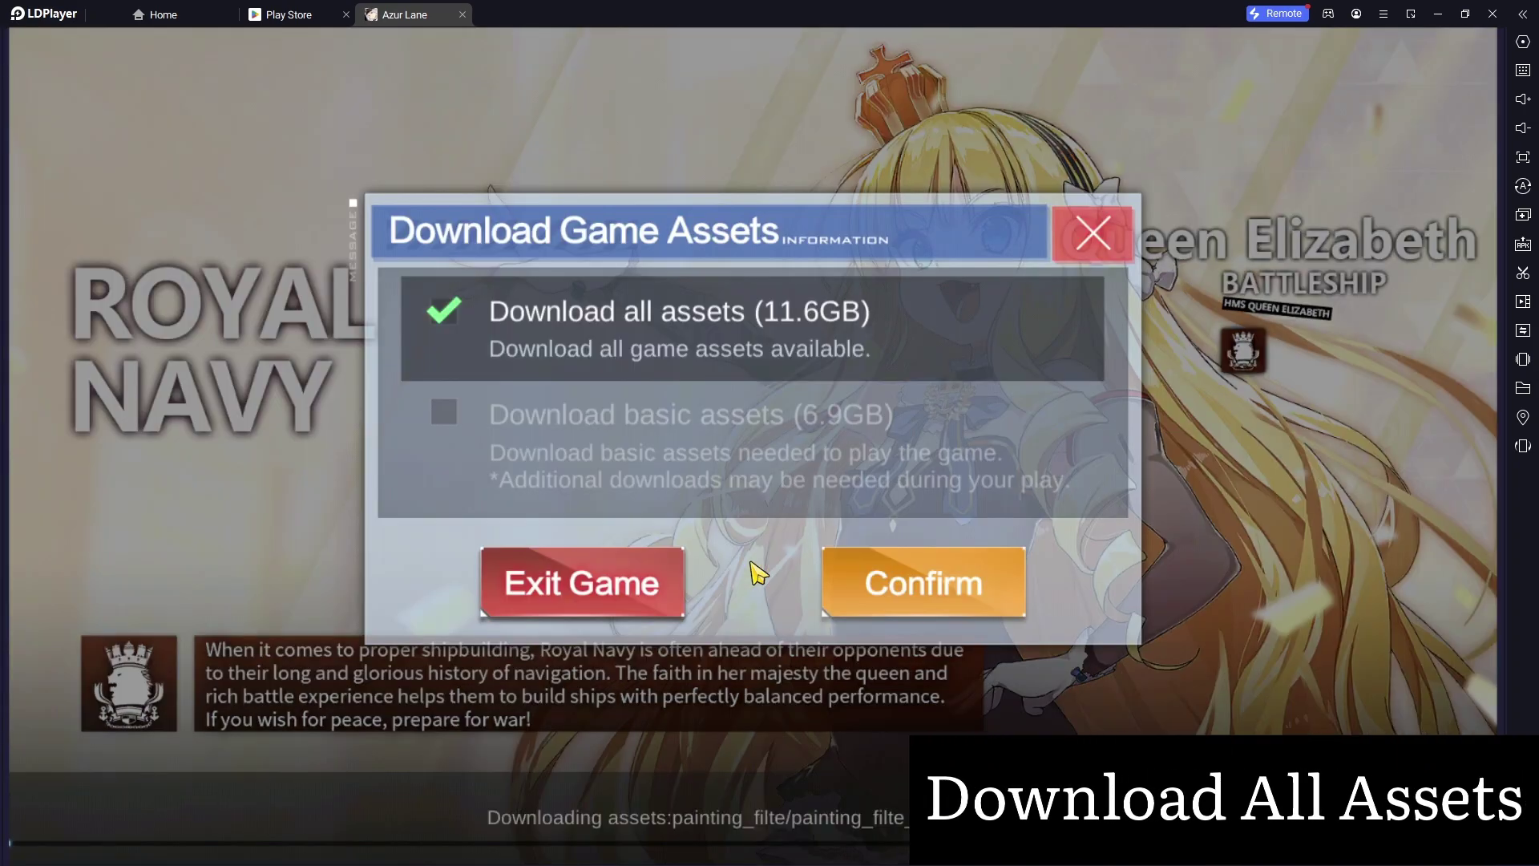
Step: Accept downloading all game assets, all five extra asset types, and the 15GB update
click(890, 576)
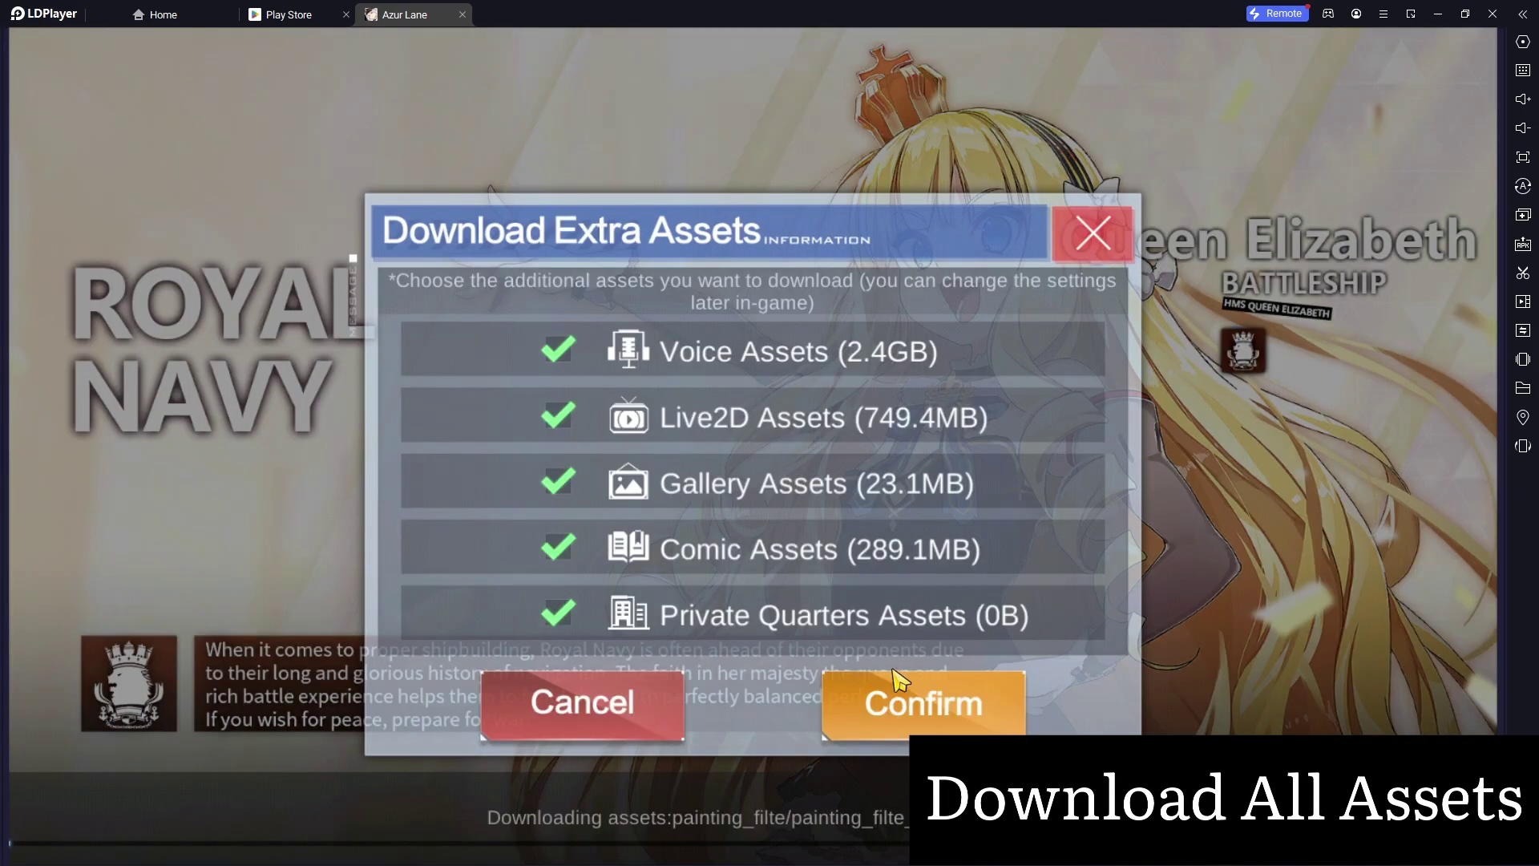
click(898, 700)
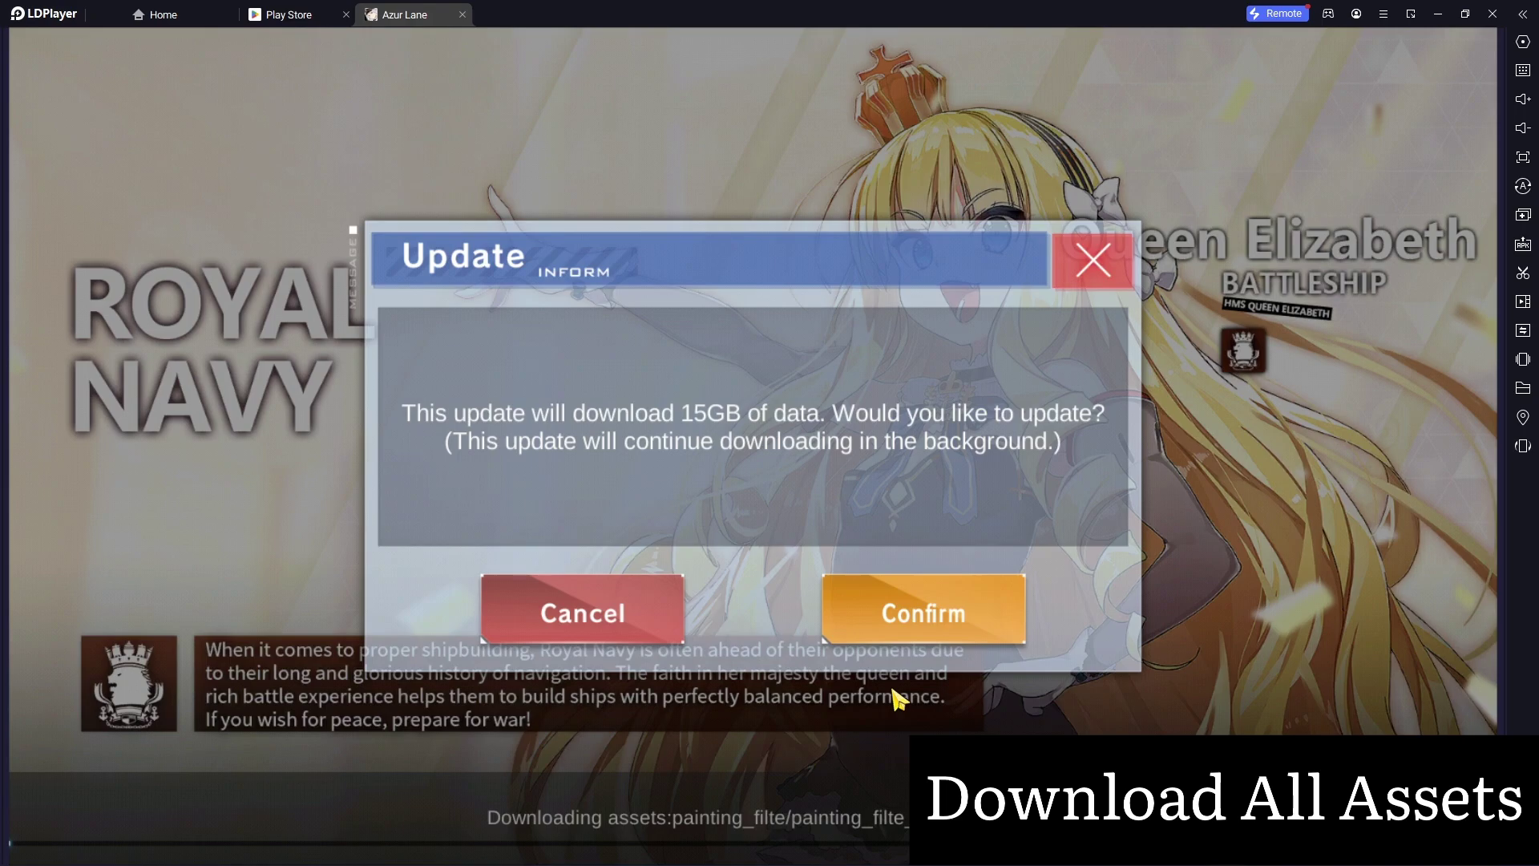
click(913, 601)
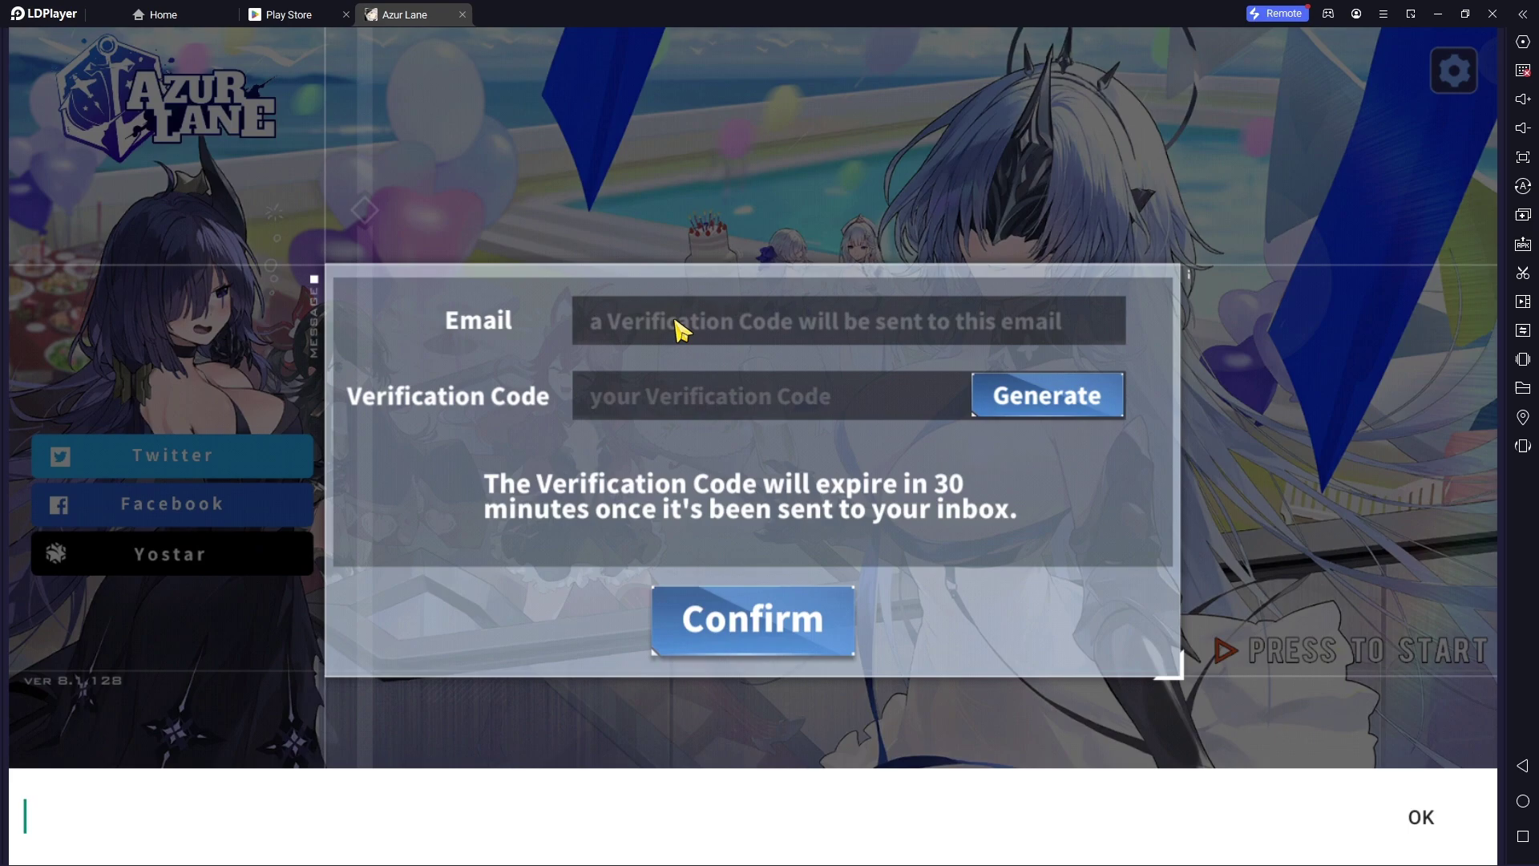
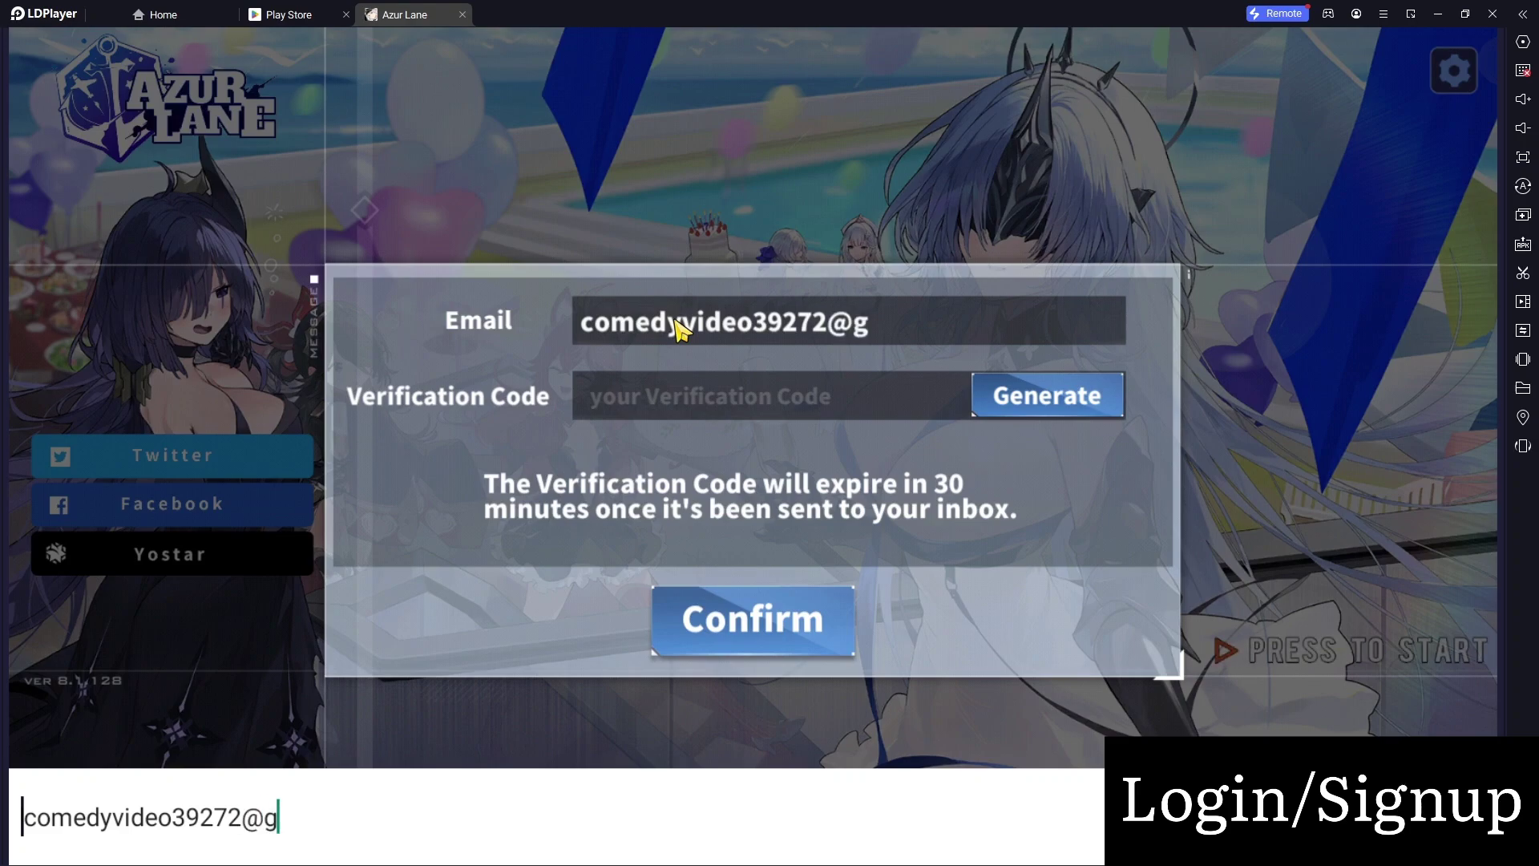
Step: Enter the account e-mail address and request a verification code
click(1048, 399)
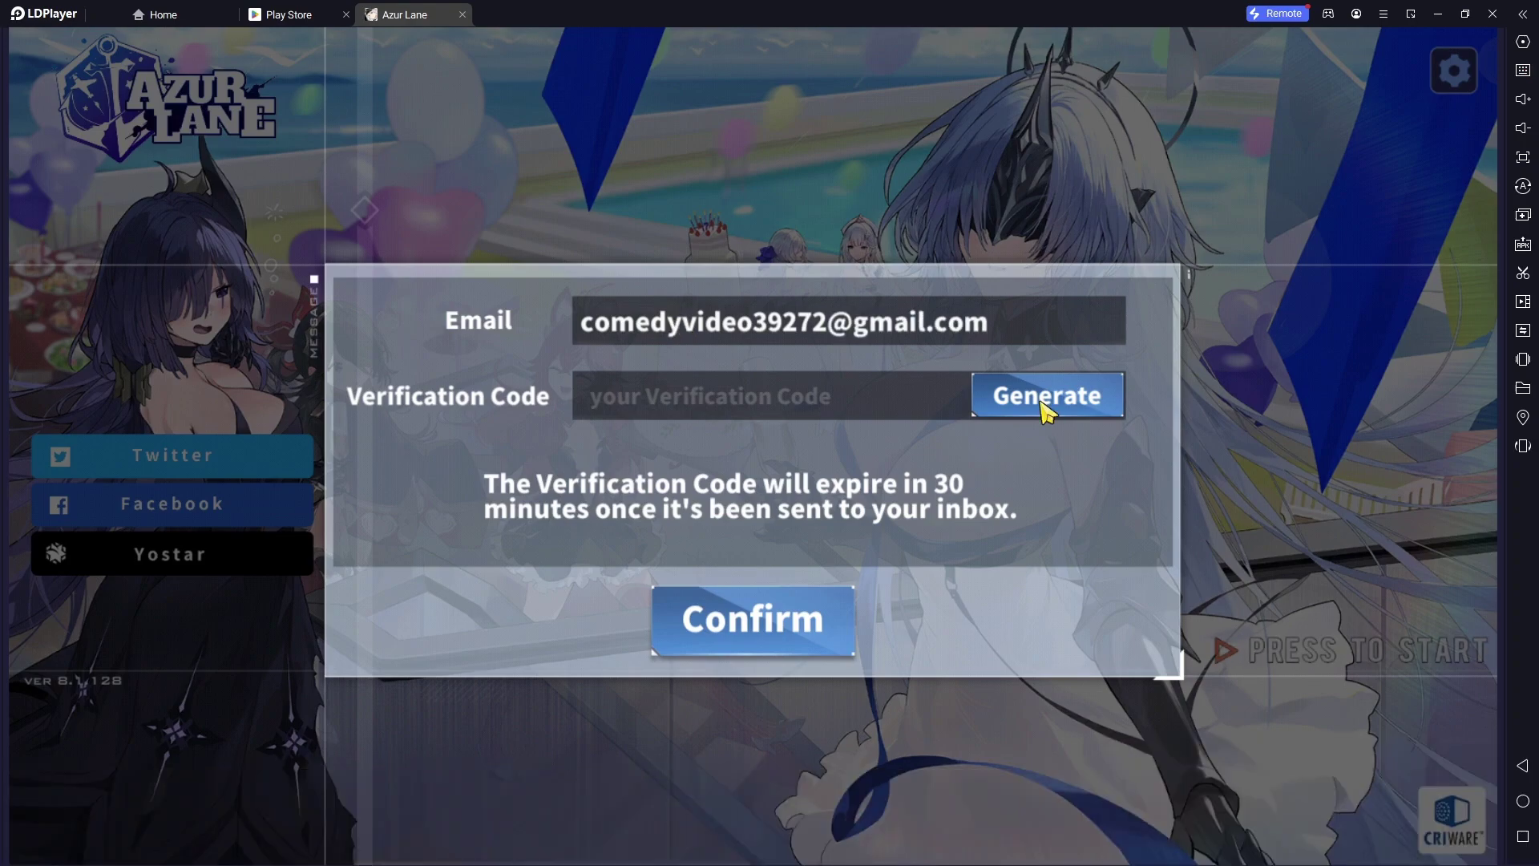
click(1048, 398)
click(752, 621)
Step: Enter the e-mailed verification code and submit the login
click(656, 399)
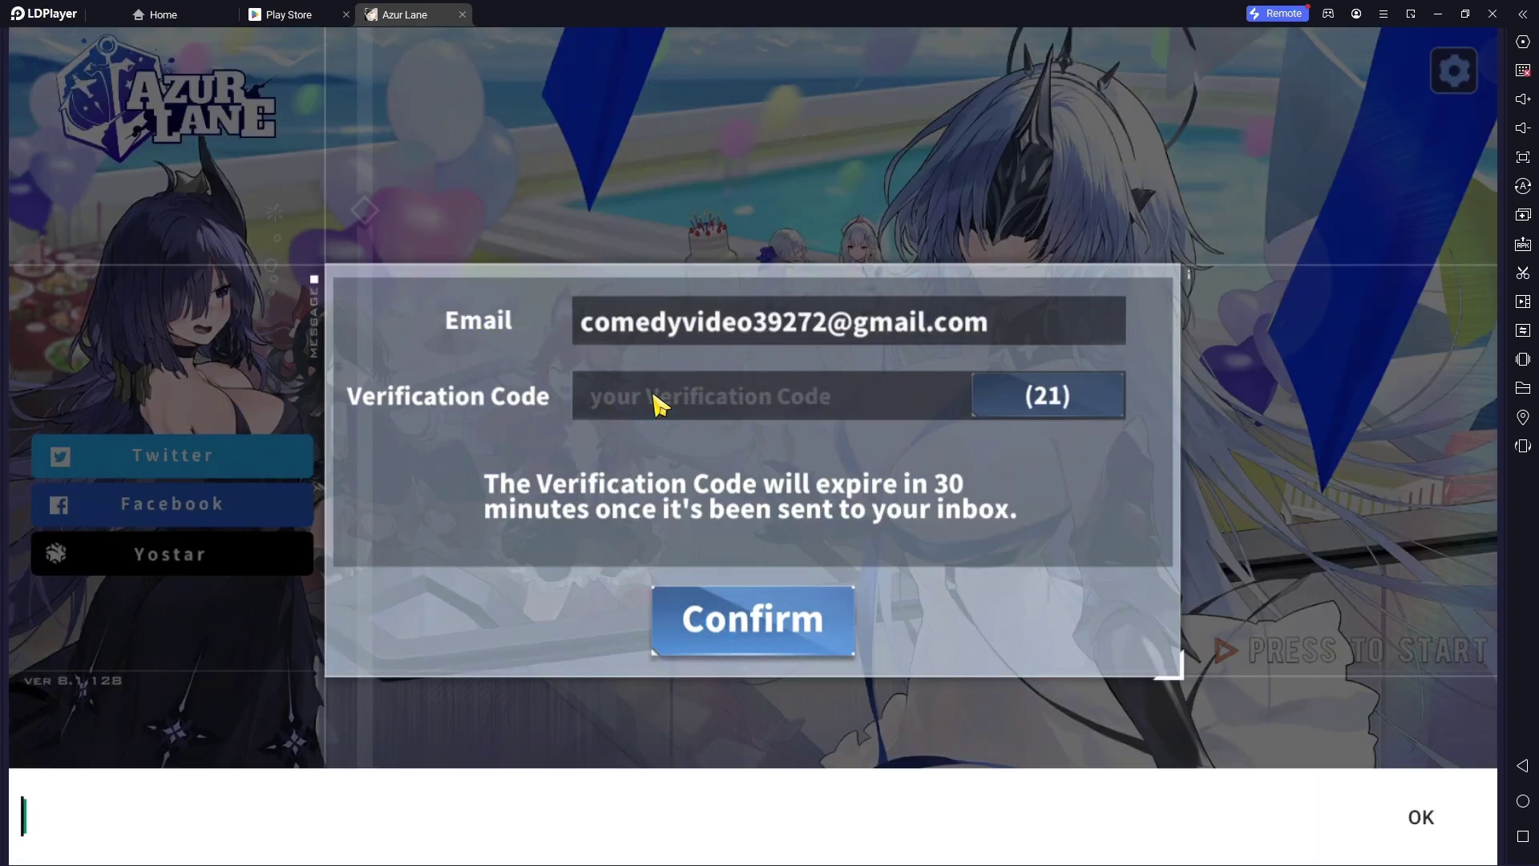
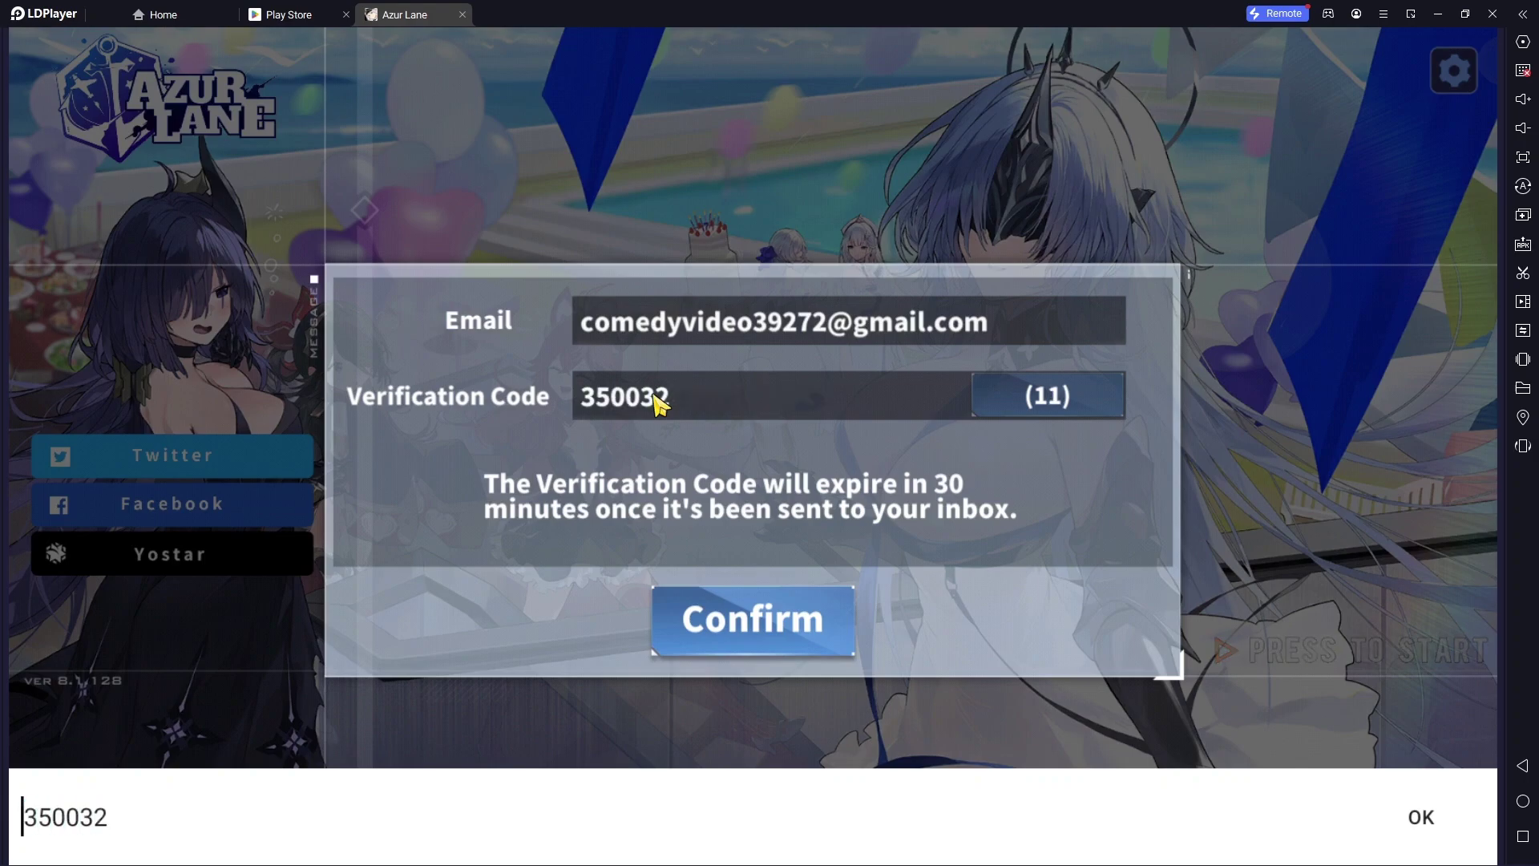
click(730, 629)
click(729, 630)
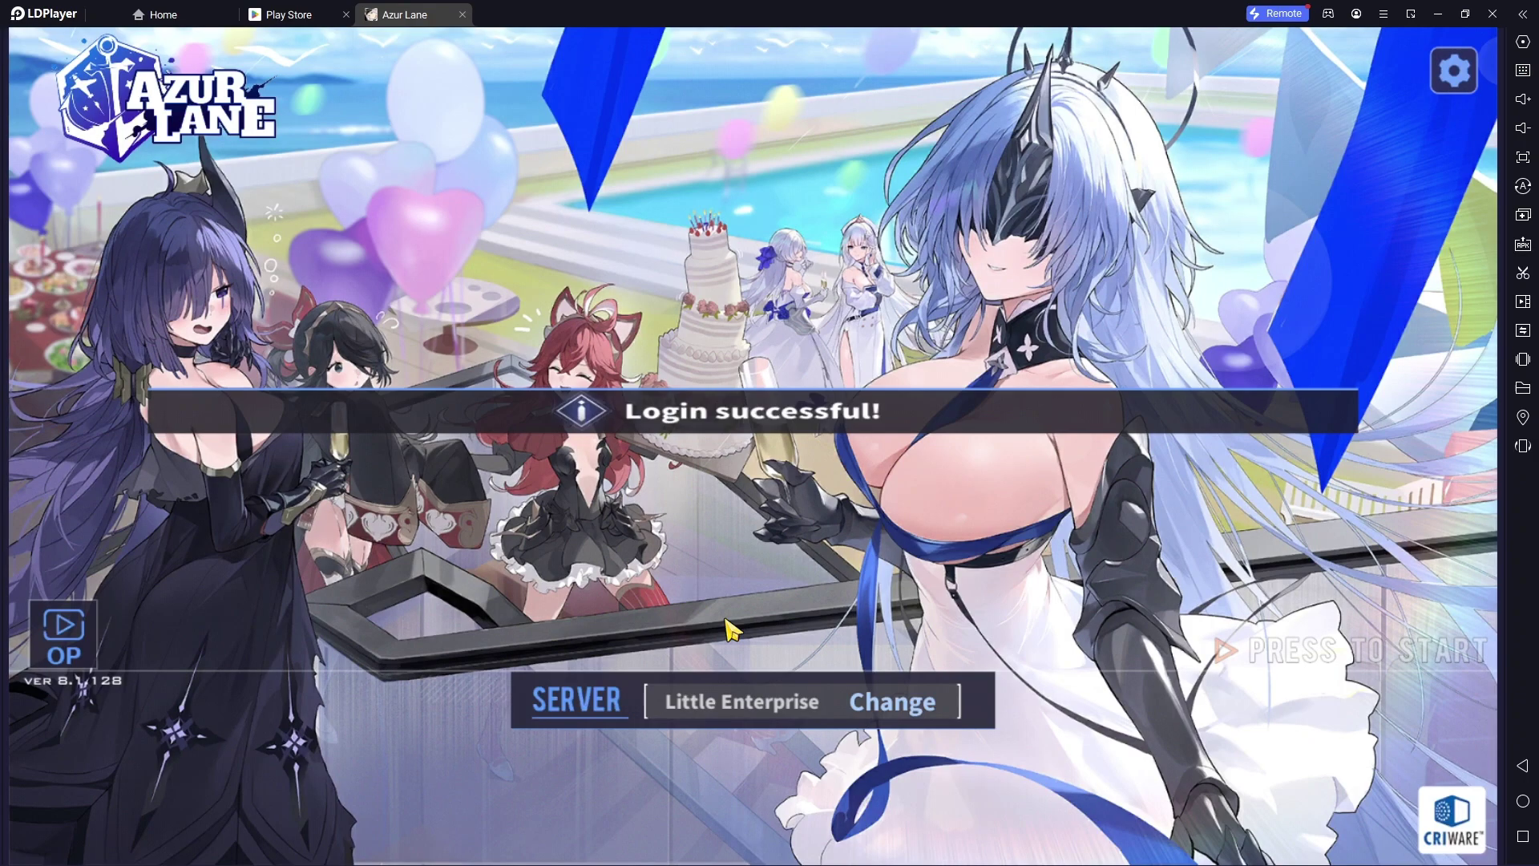
Step: Start Azur Lane from the title screen and skip the story cutscene
click(1350, 664)
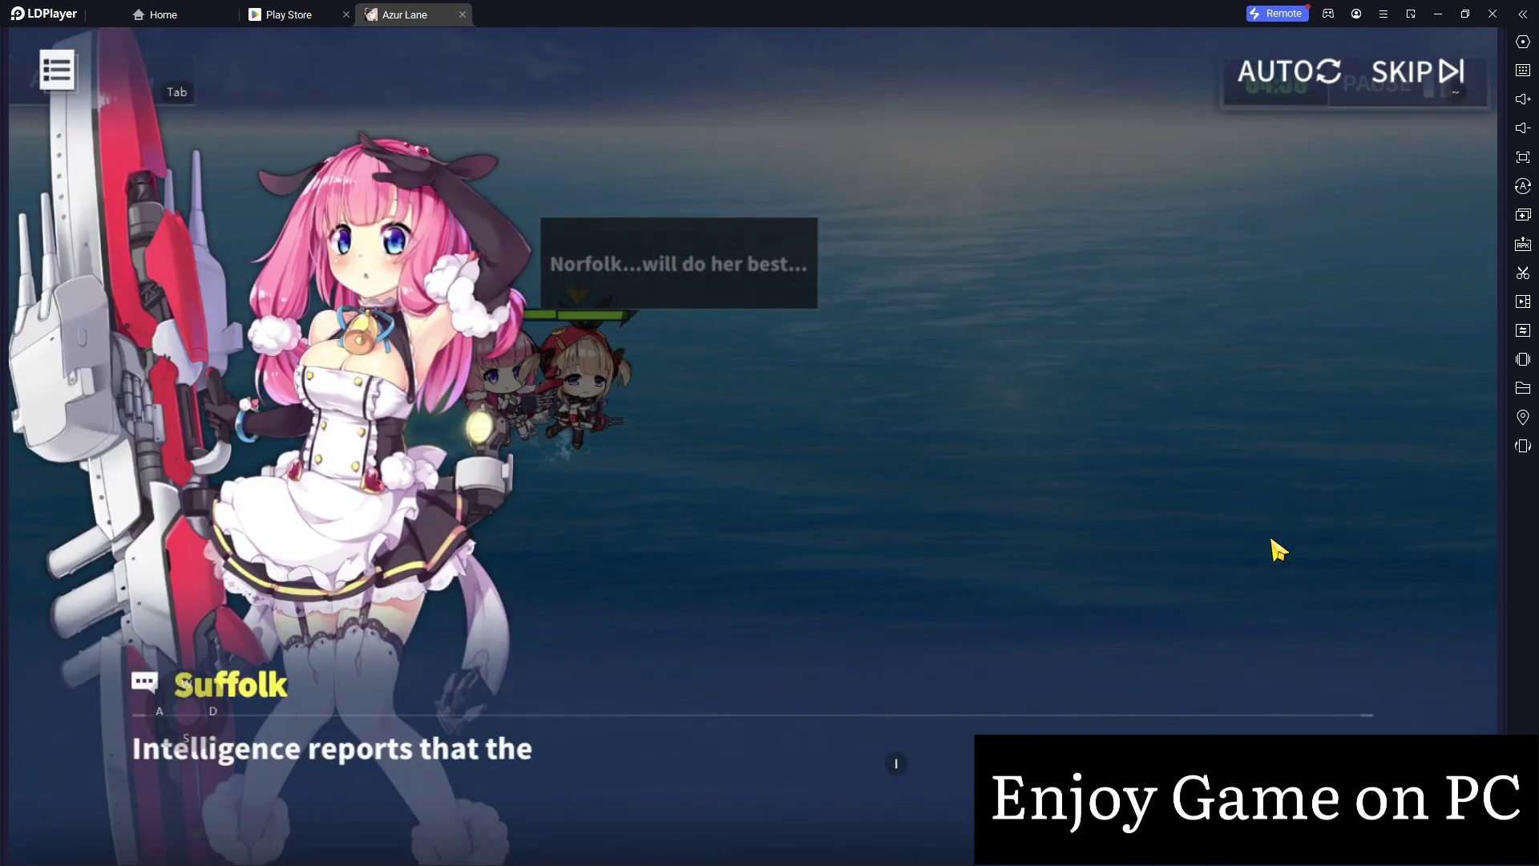
click(1421, 74)
click(914, 642)
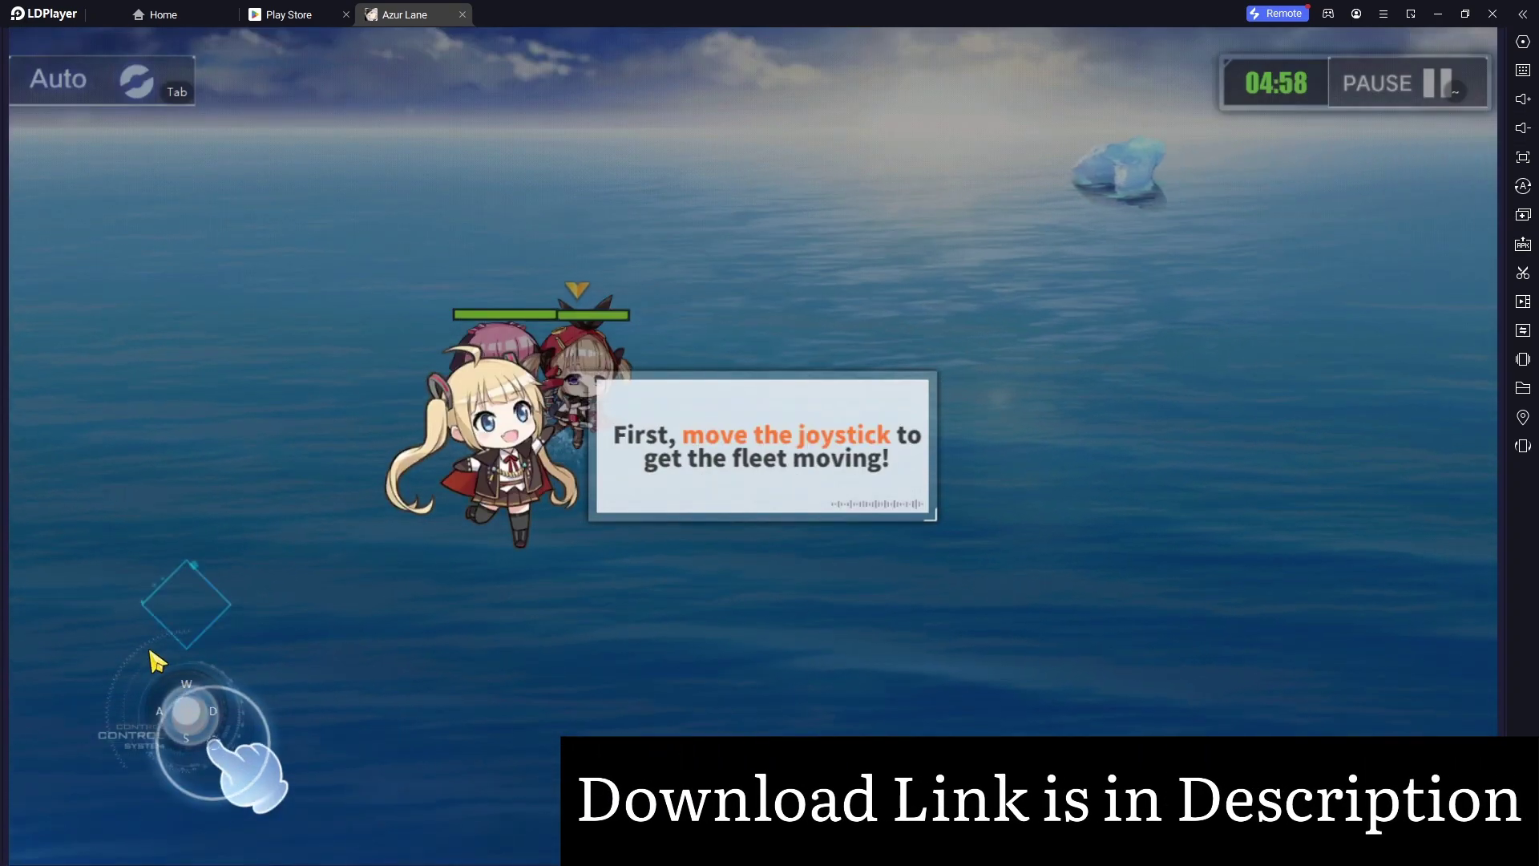
Step: Steer the fleet toward the enemy ships and fire two torpedo barrages
drag(187, 712, 188, 736)
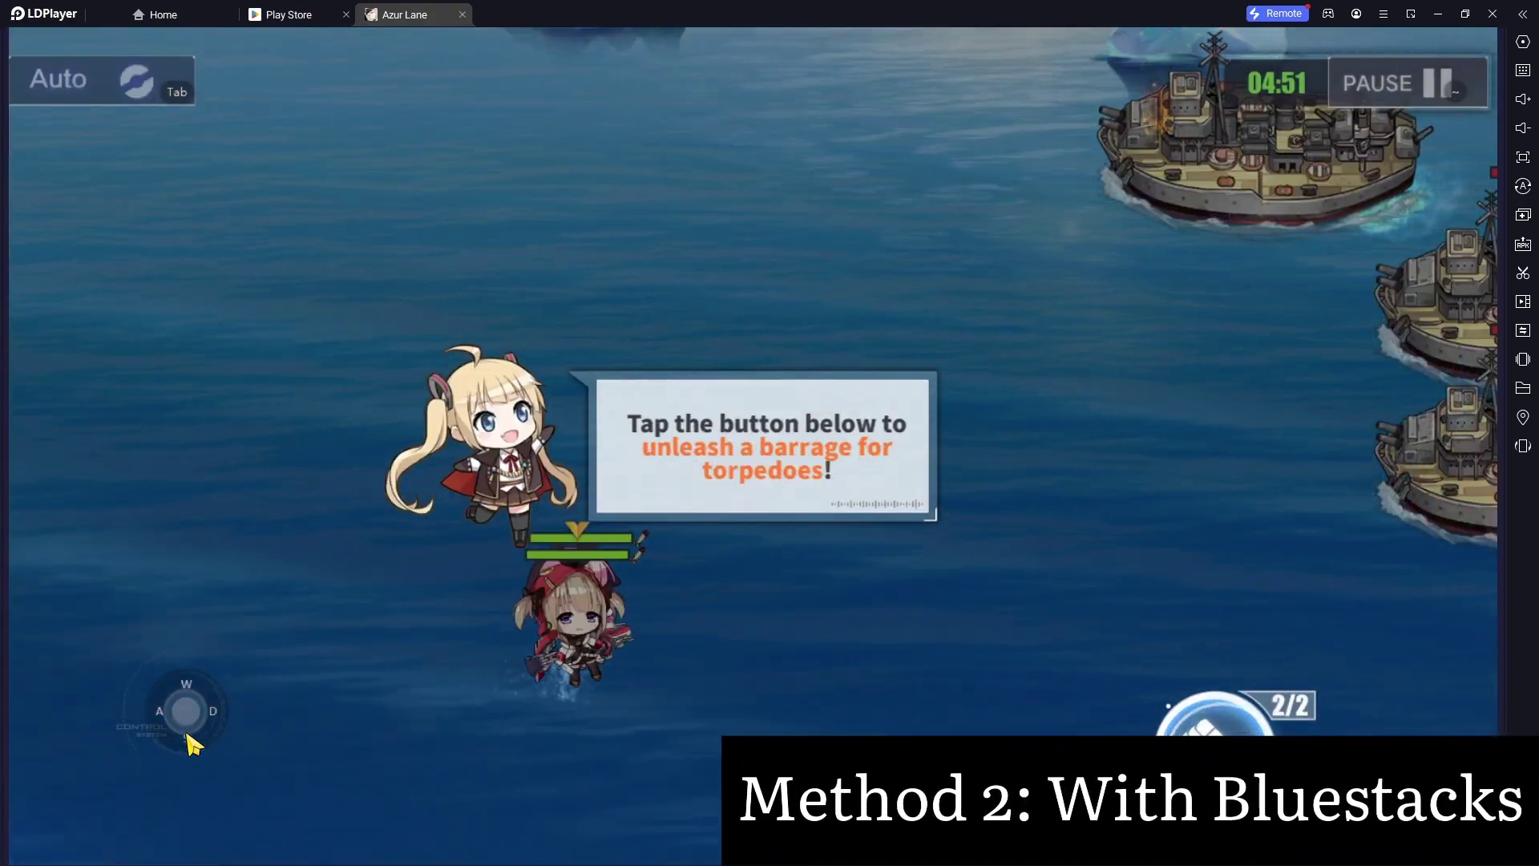
key(k)
key(k)
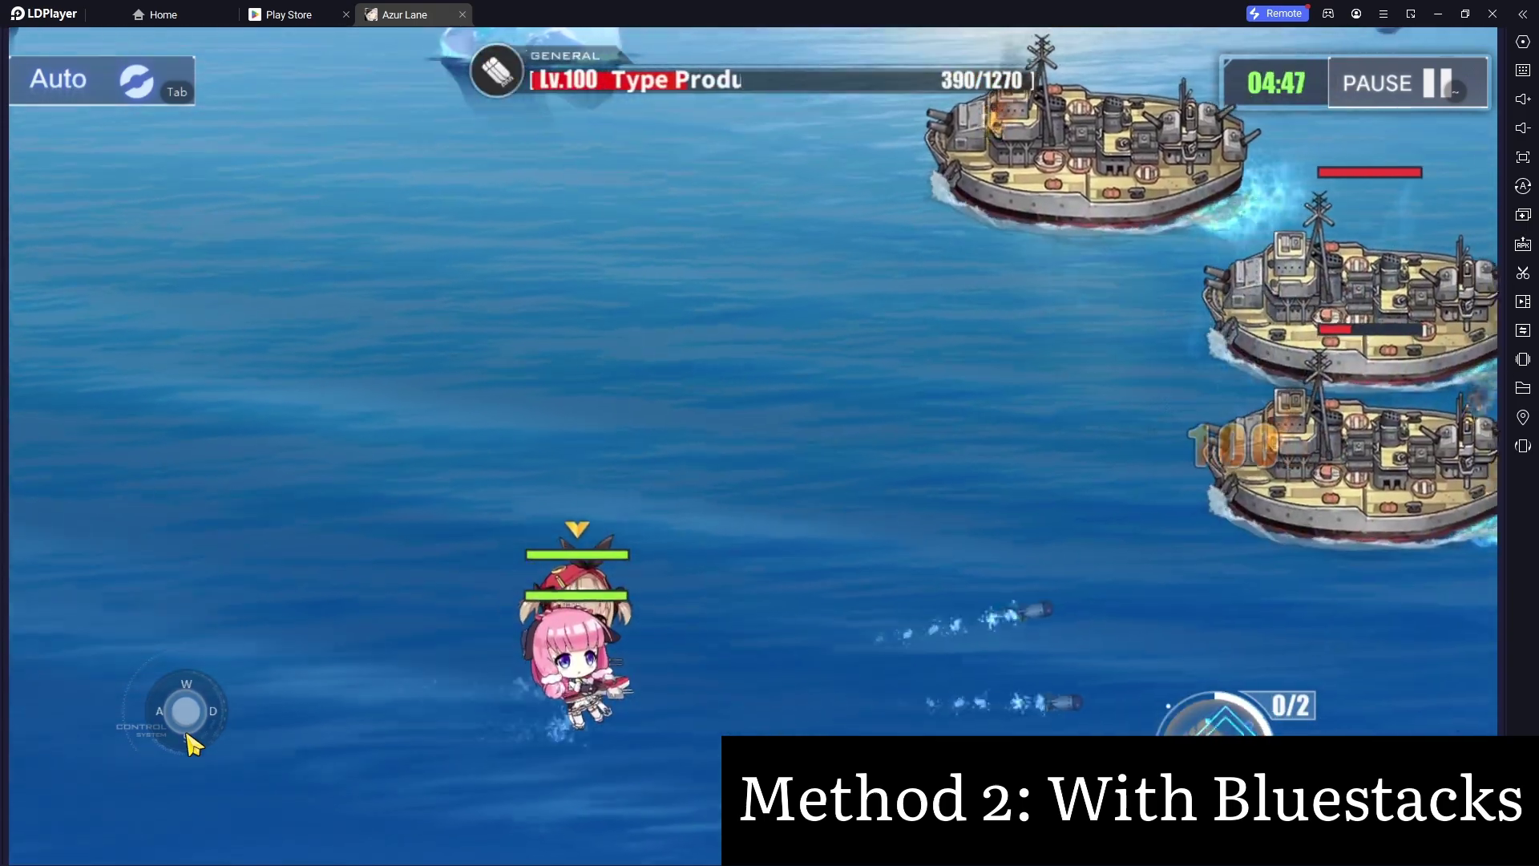
key(w)
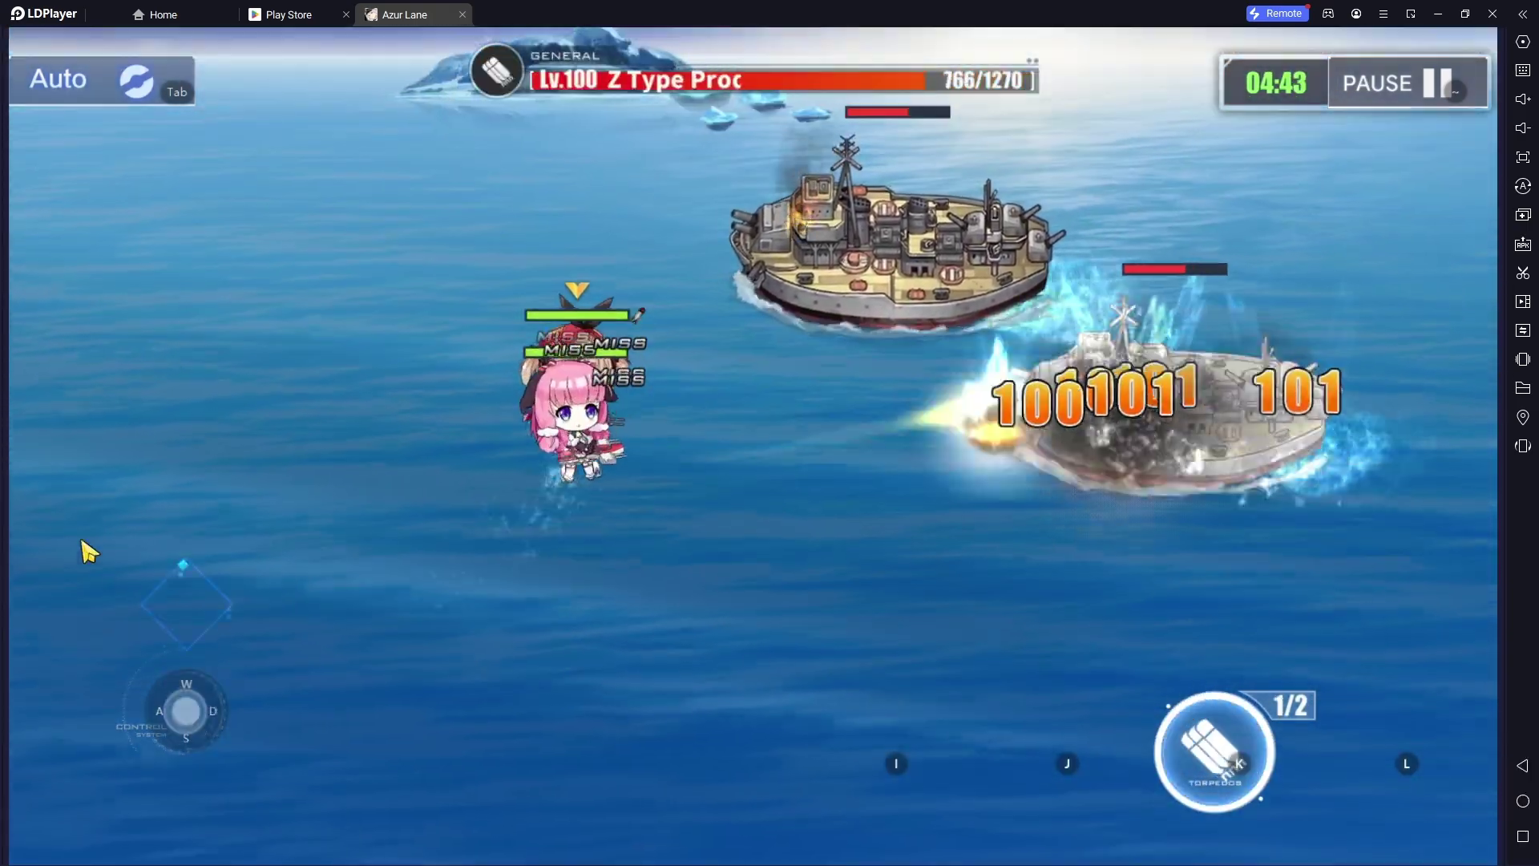
key(k)
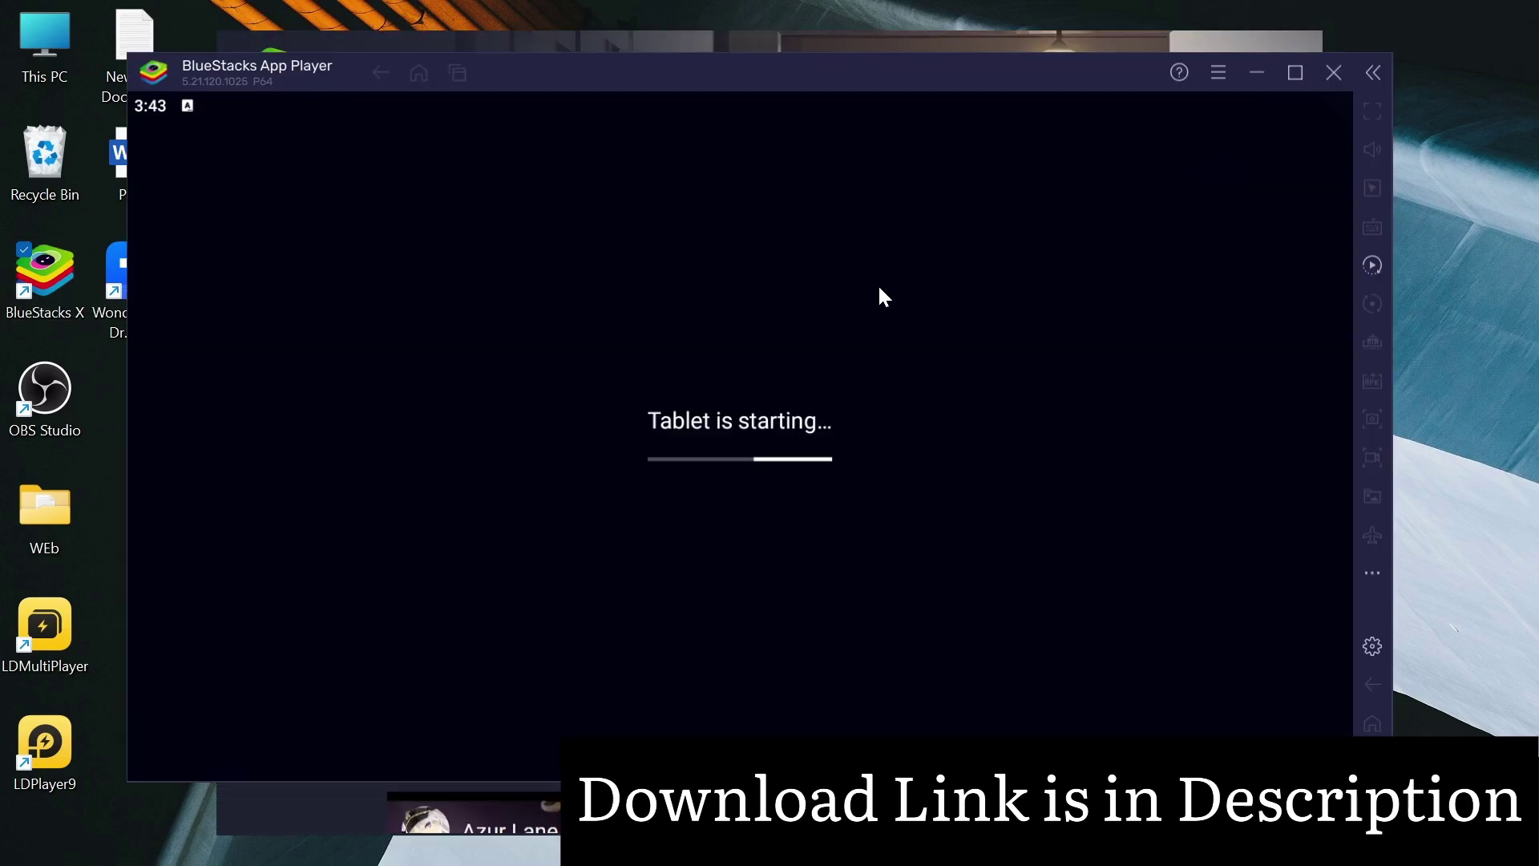
Step: Maximize the BlueStacks window to fill the screen
click(1294, 72)
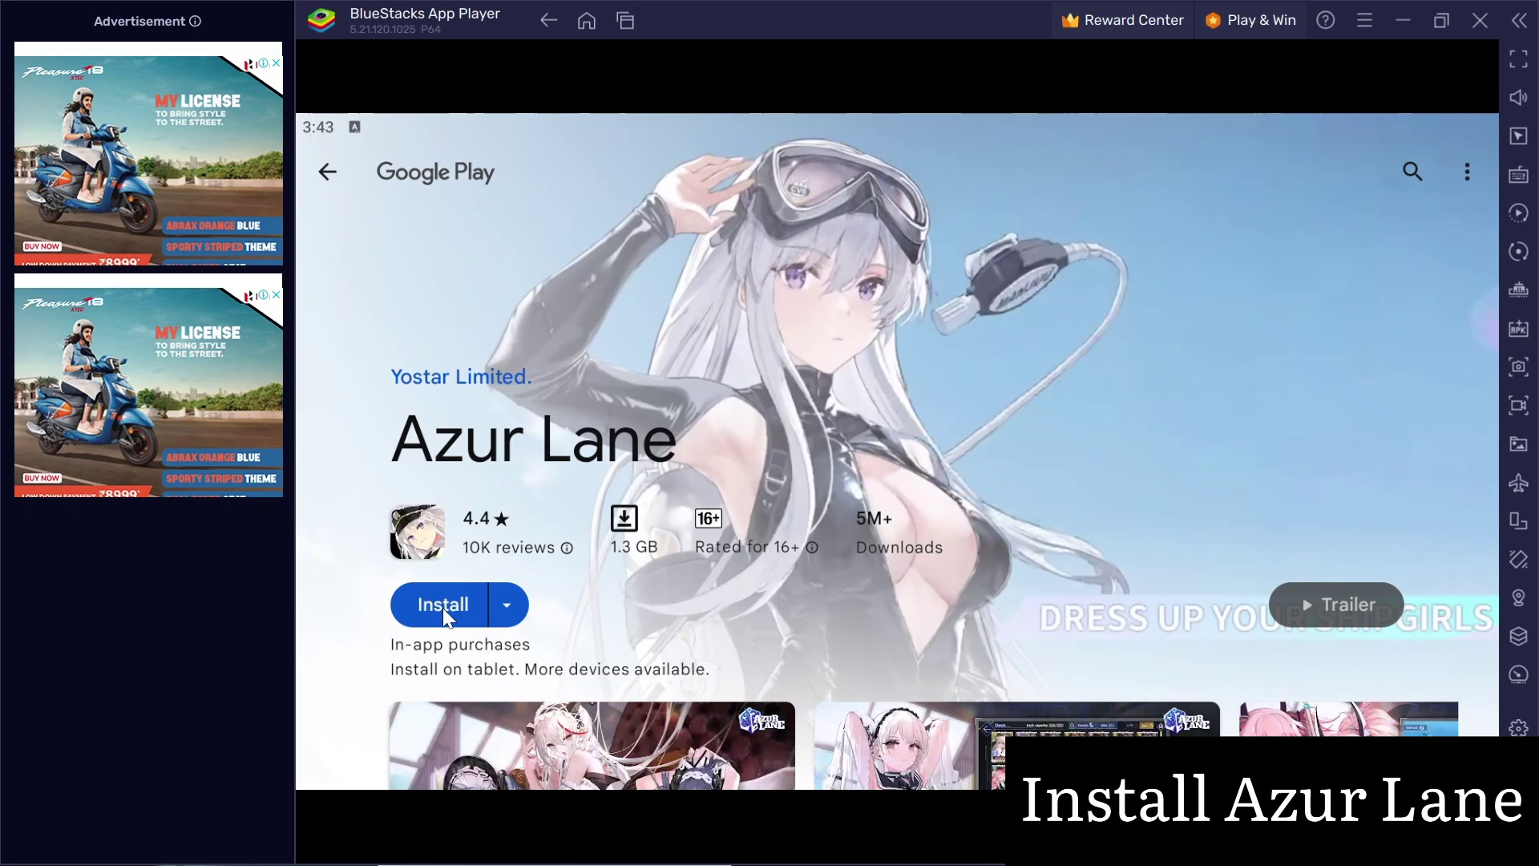
Step: Install Azur Lane, launch it, and allow storage access
click(443, 608)
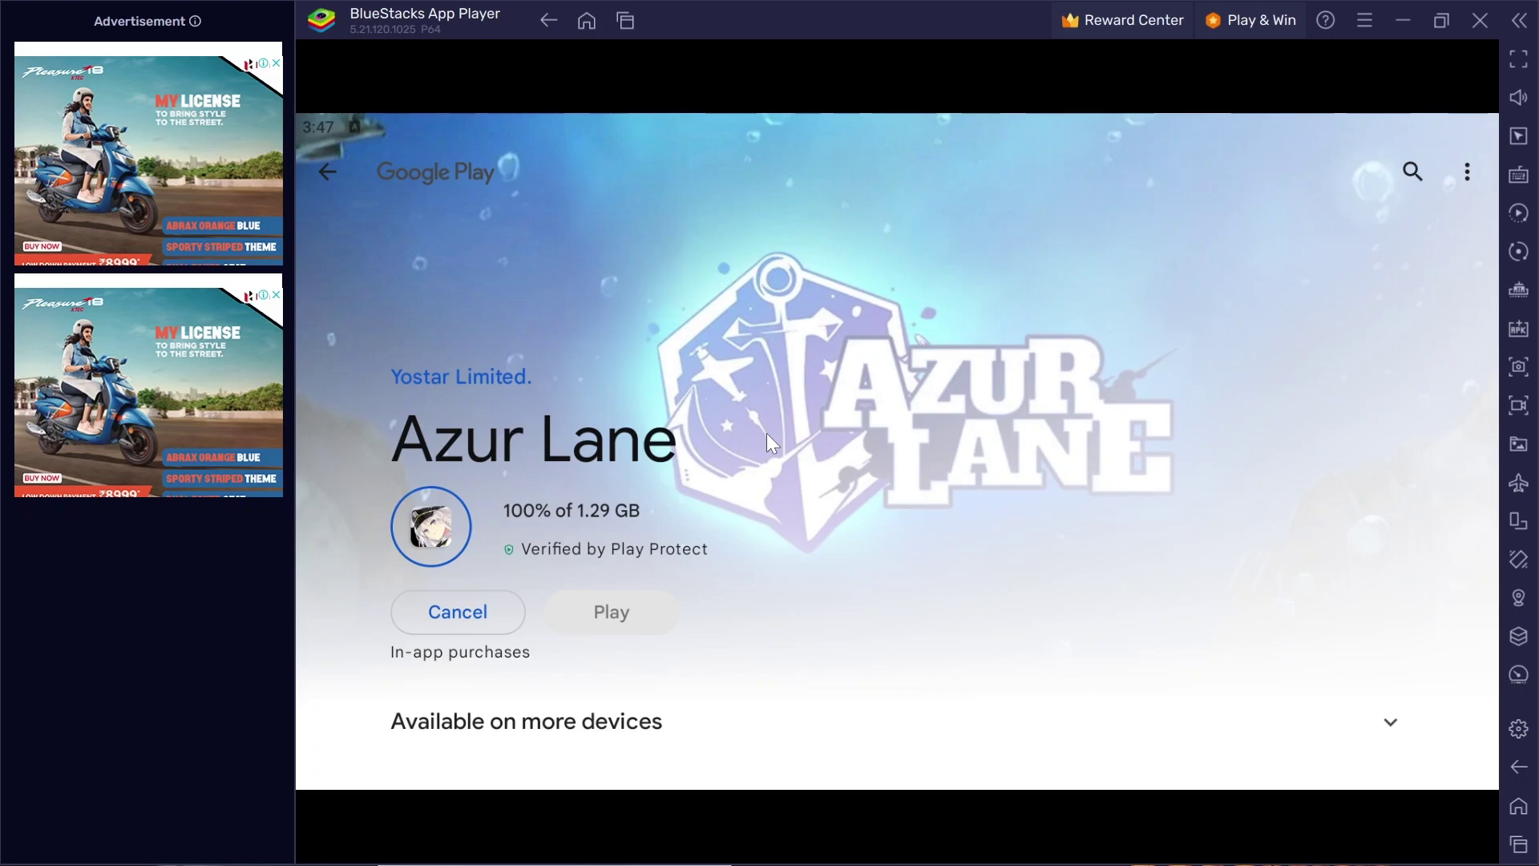
click(613, 523)
click(909, 579)
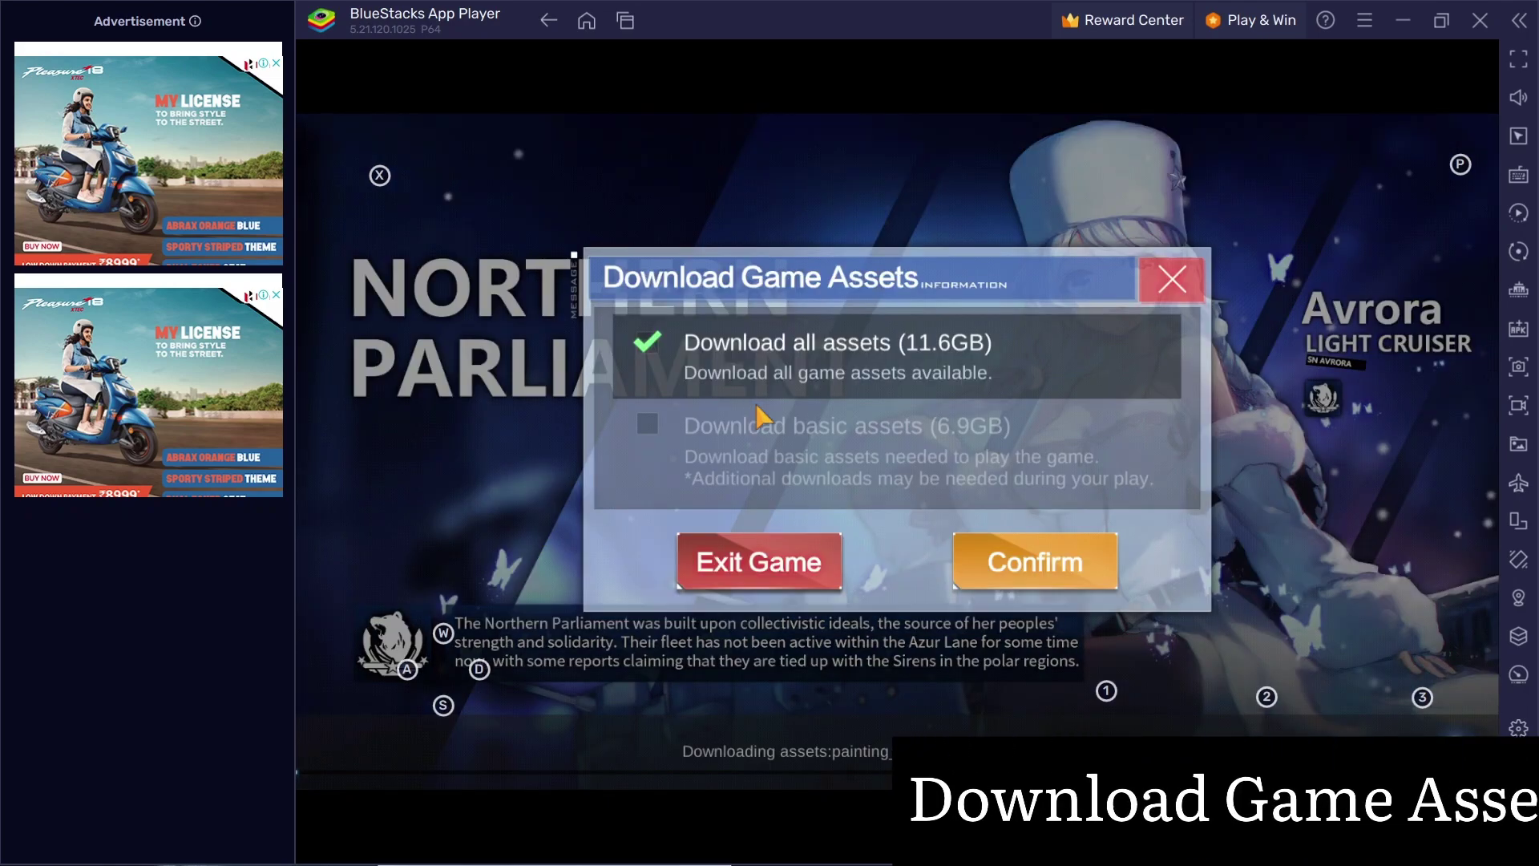
Step: Confirm the game assets, all extra assets, and the update download
click(1029, 561)
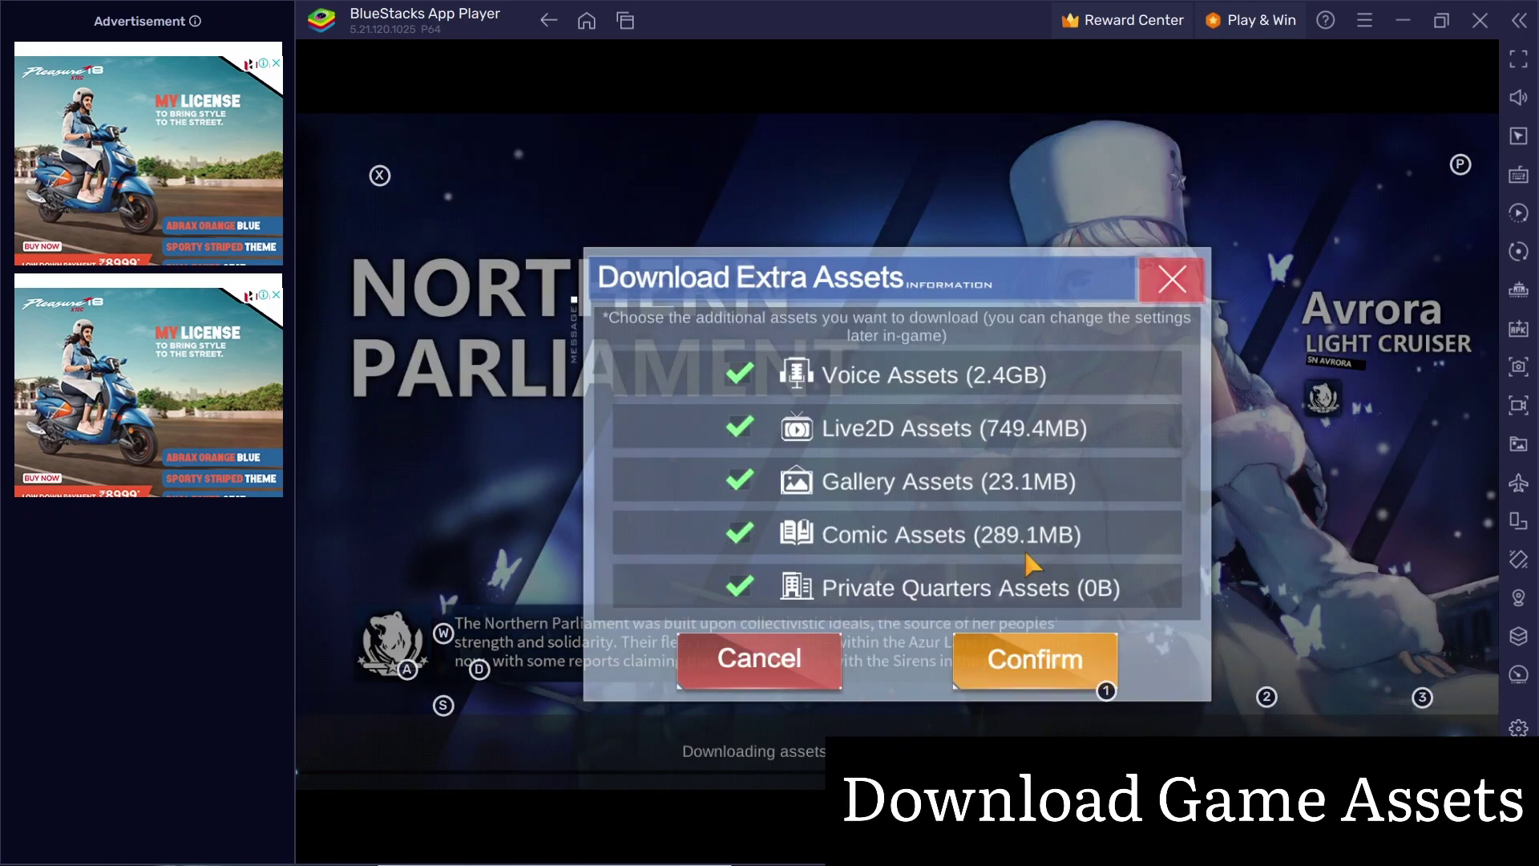
click(1032, 643)
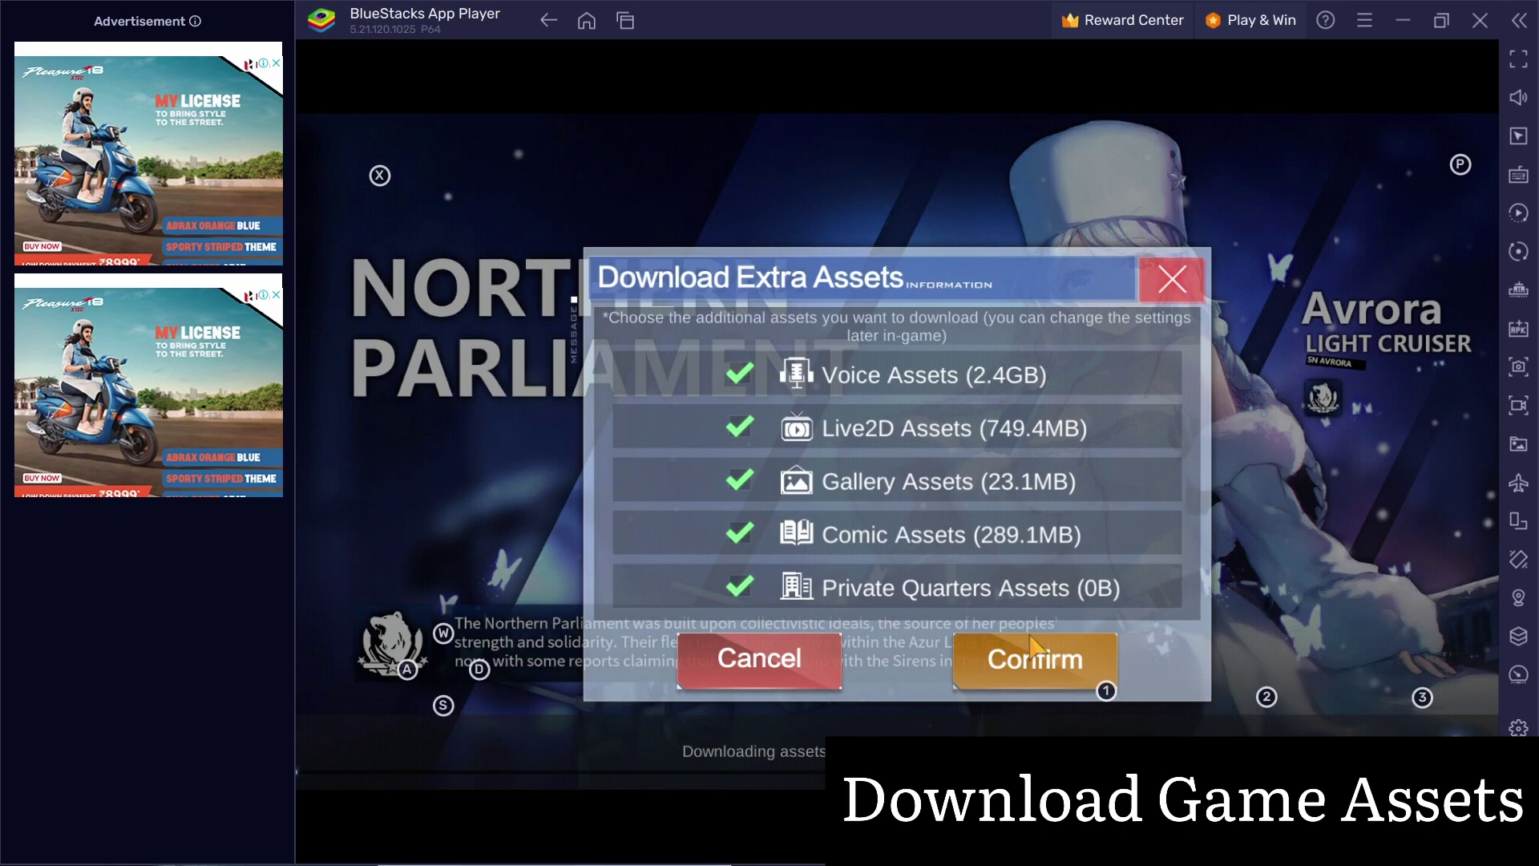
click(1047, 589)
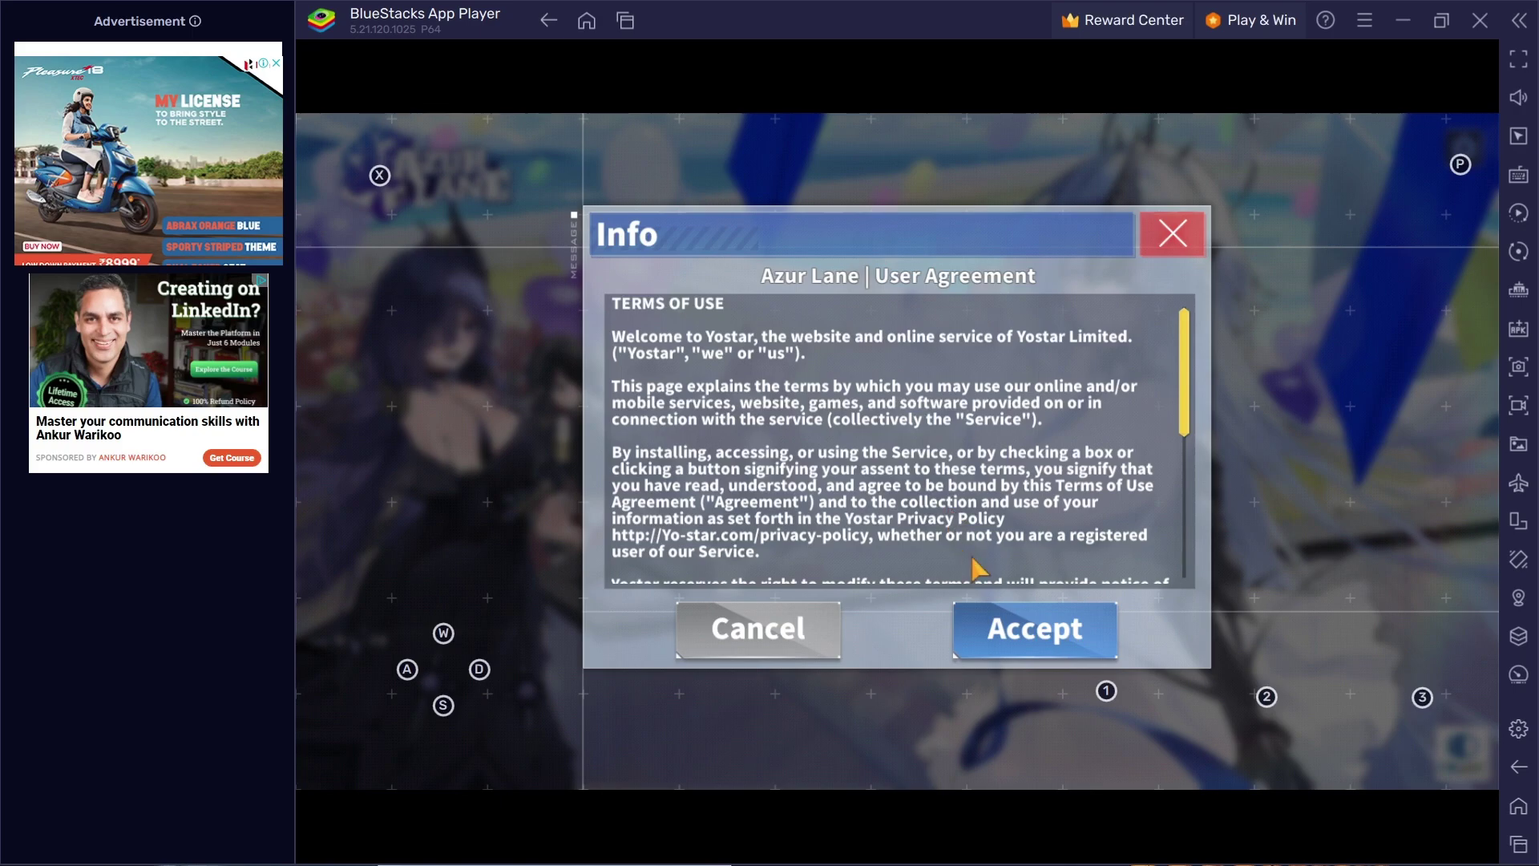
Step: Accept the user agreement, choose Yostar login, enter the e-mail, and request a code
click(1033, 648)
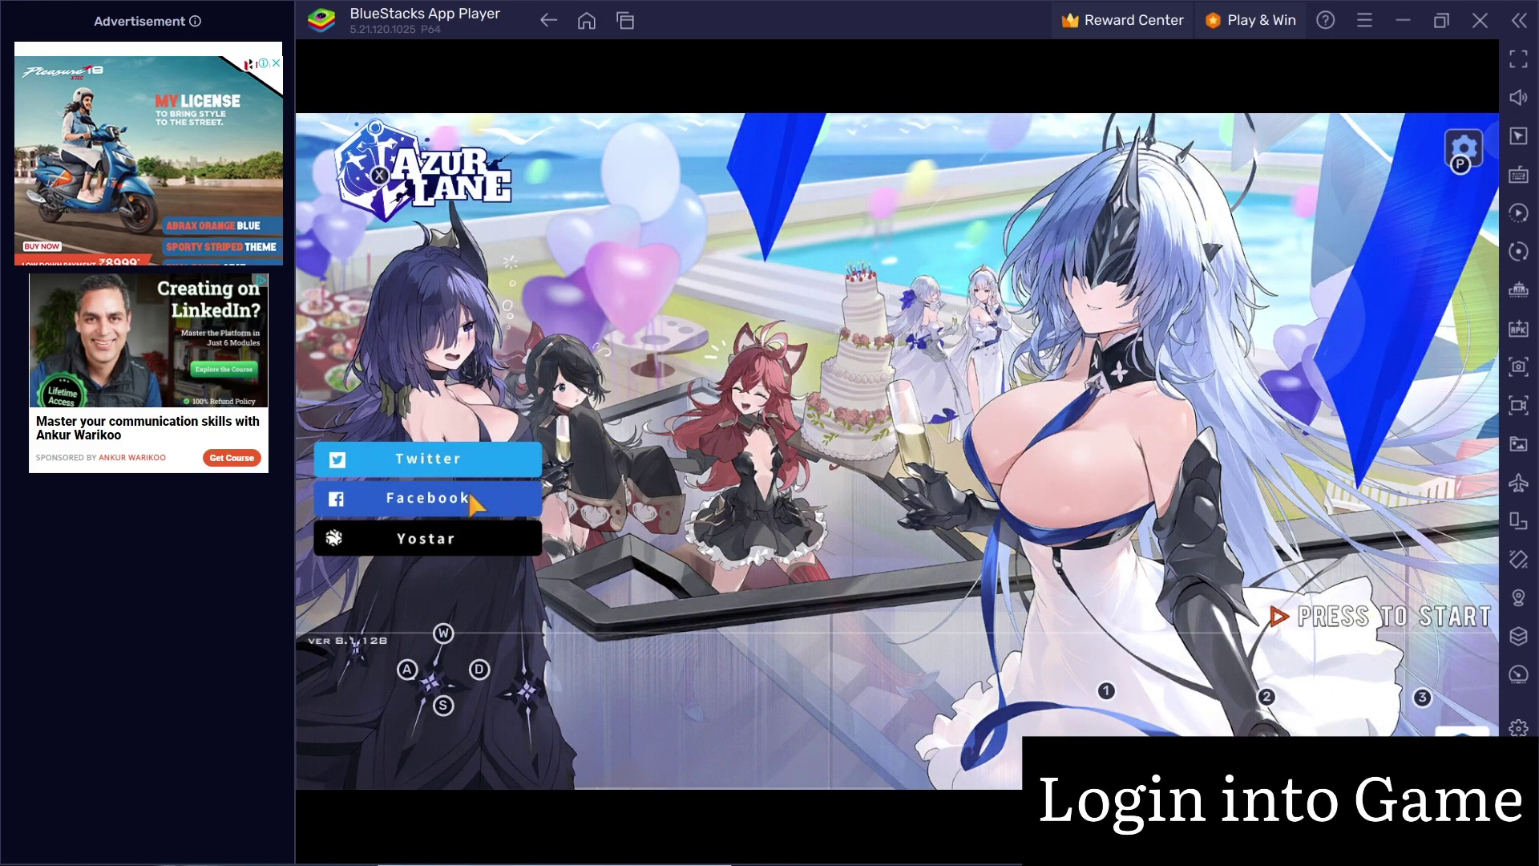
click(454, 541)
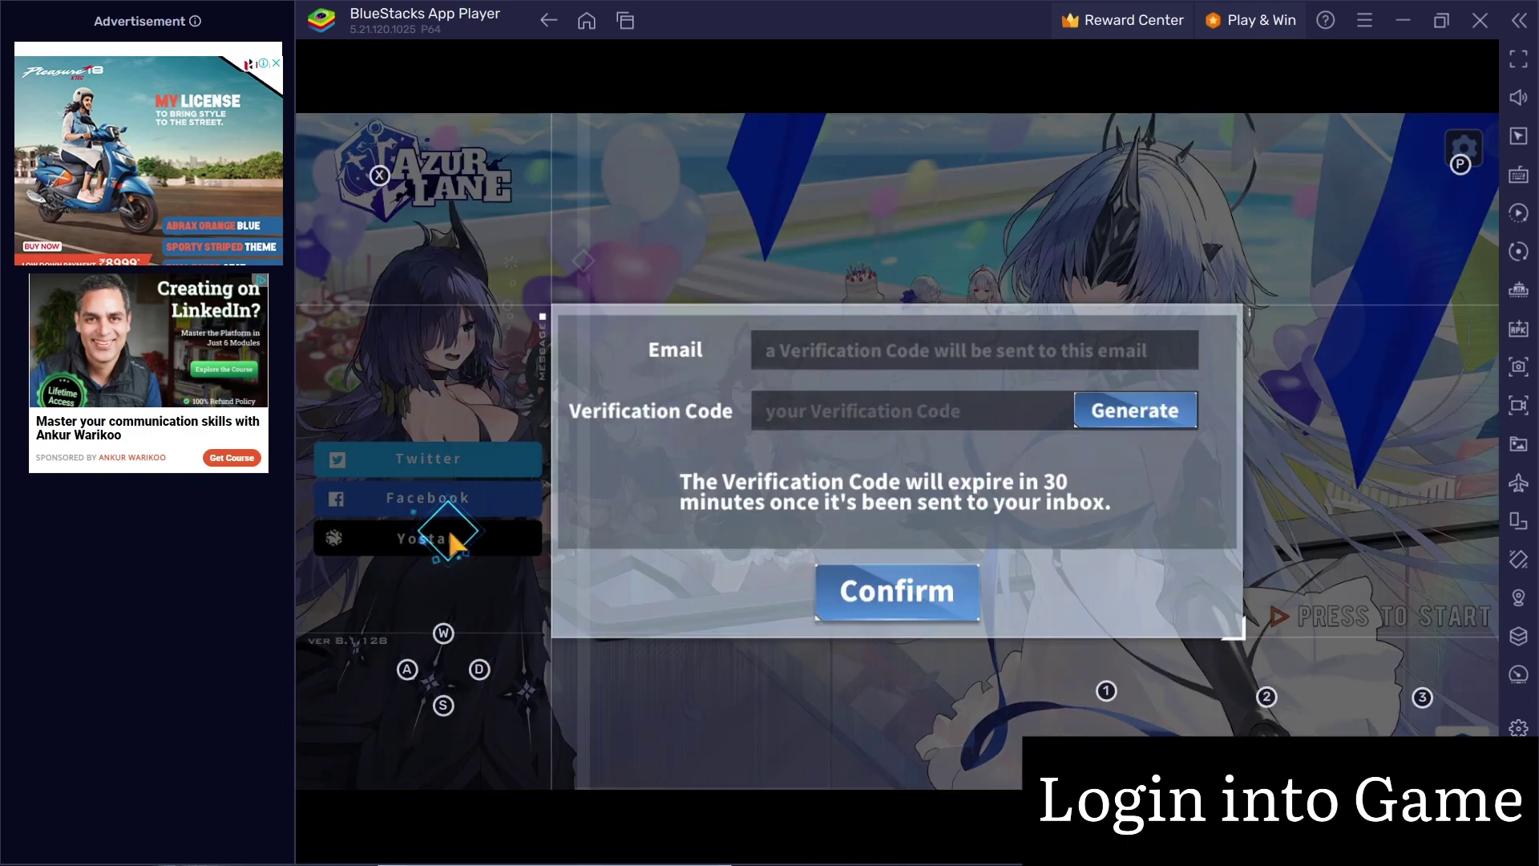
click(860, 350)
key(Return)
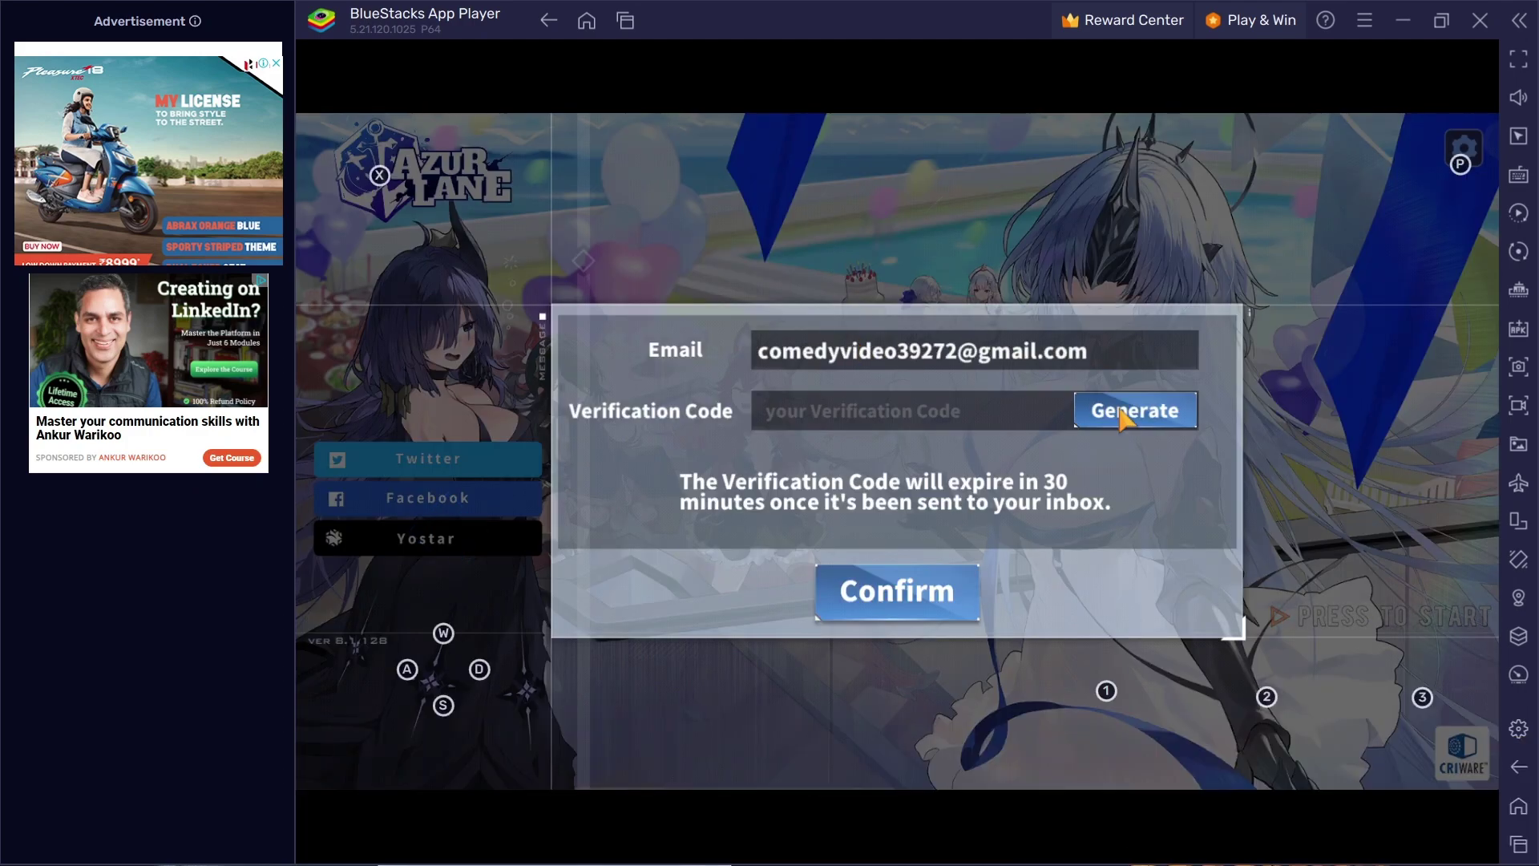
click(1129, 411)
click(821, 409)
Step: Enter the verification code, confirm the login, and start the game from the title screen
click(821, 409)
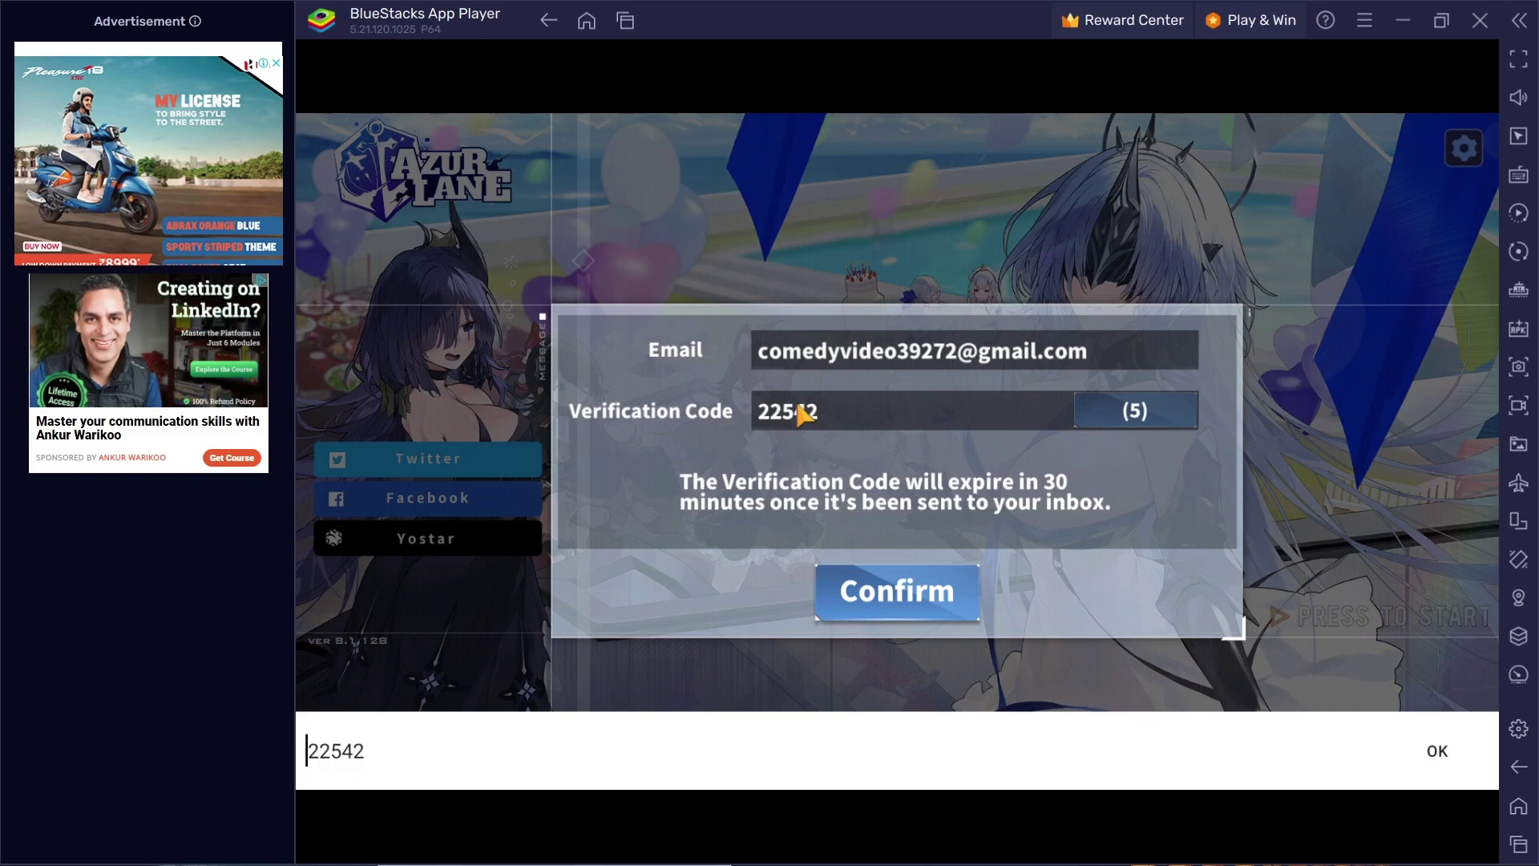
key(Return)
click(893, 590)
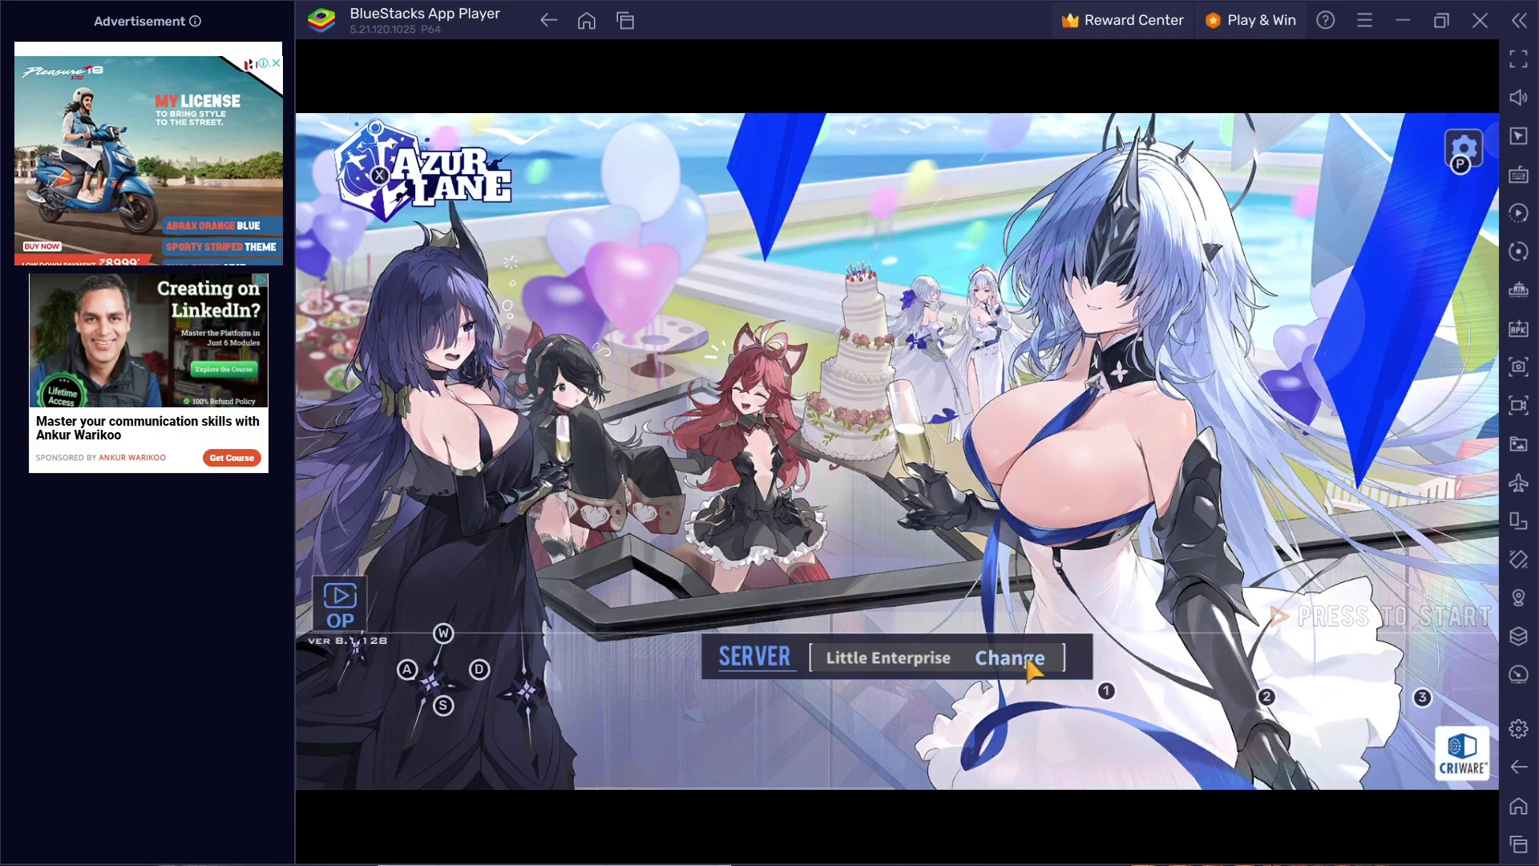
click(1368, 633)
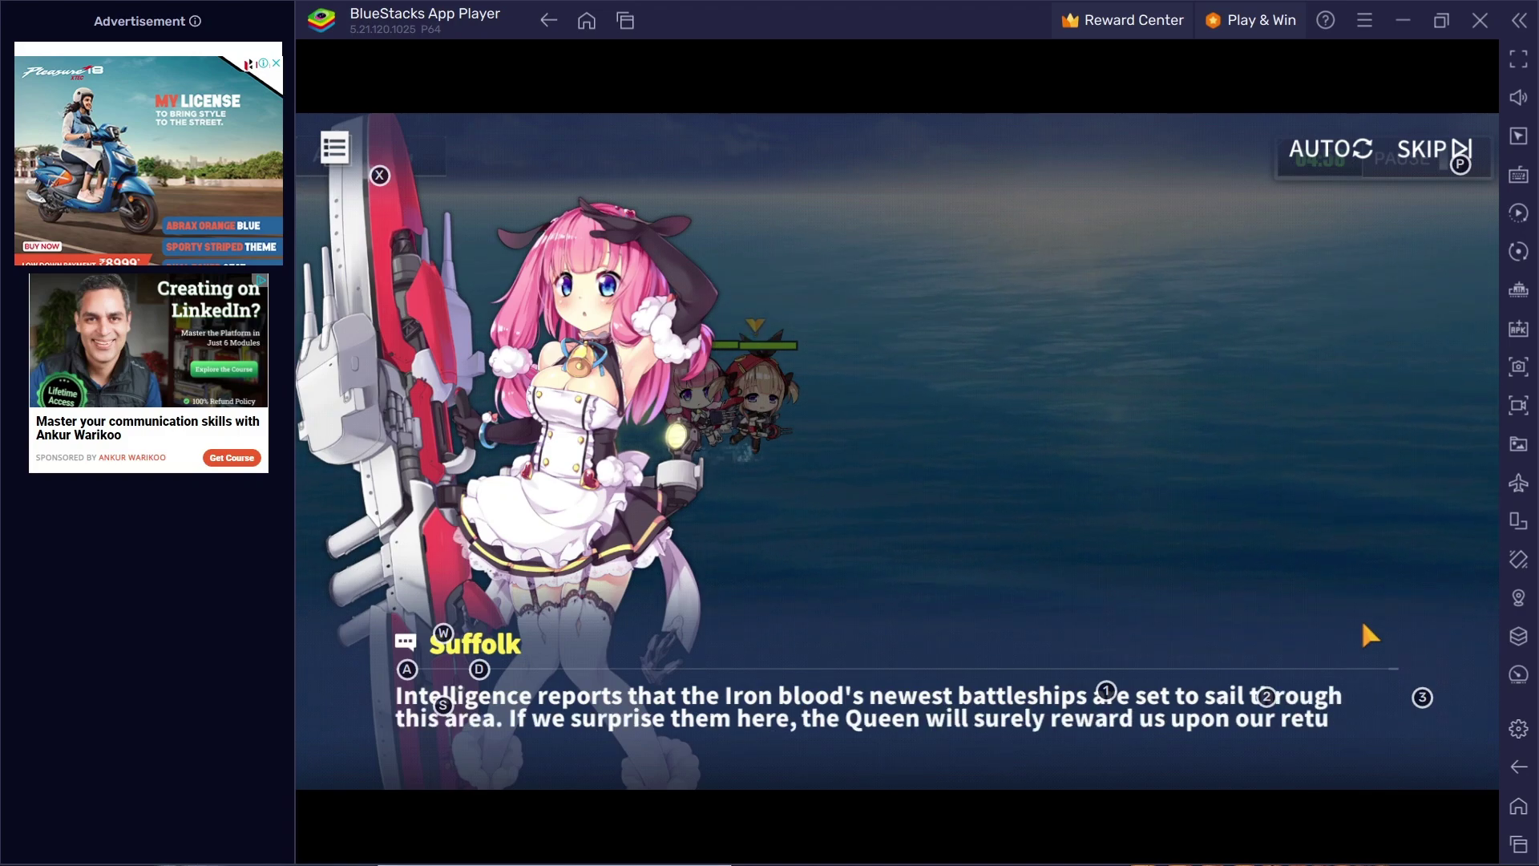
Step: Skip the opening story cutscene, confirm it, and dismiss the battle tip
click(1423, 150)
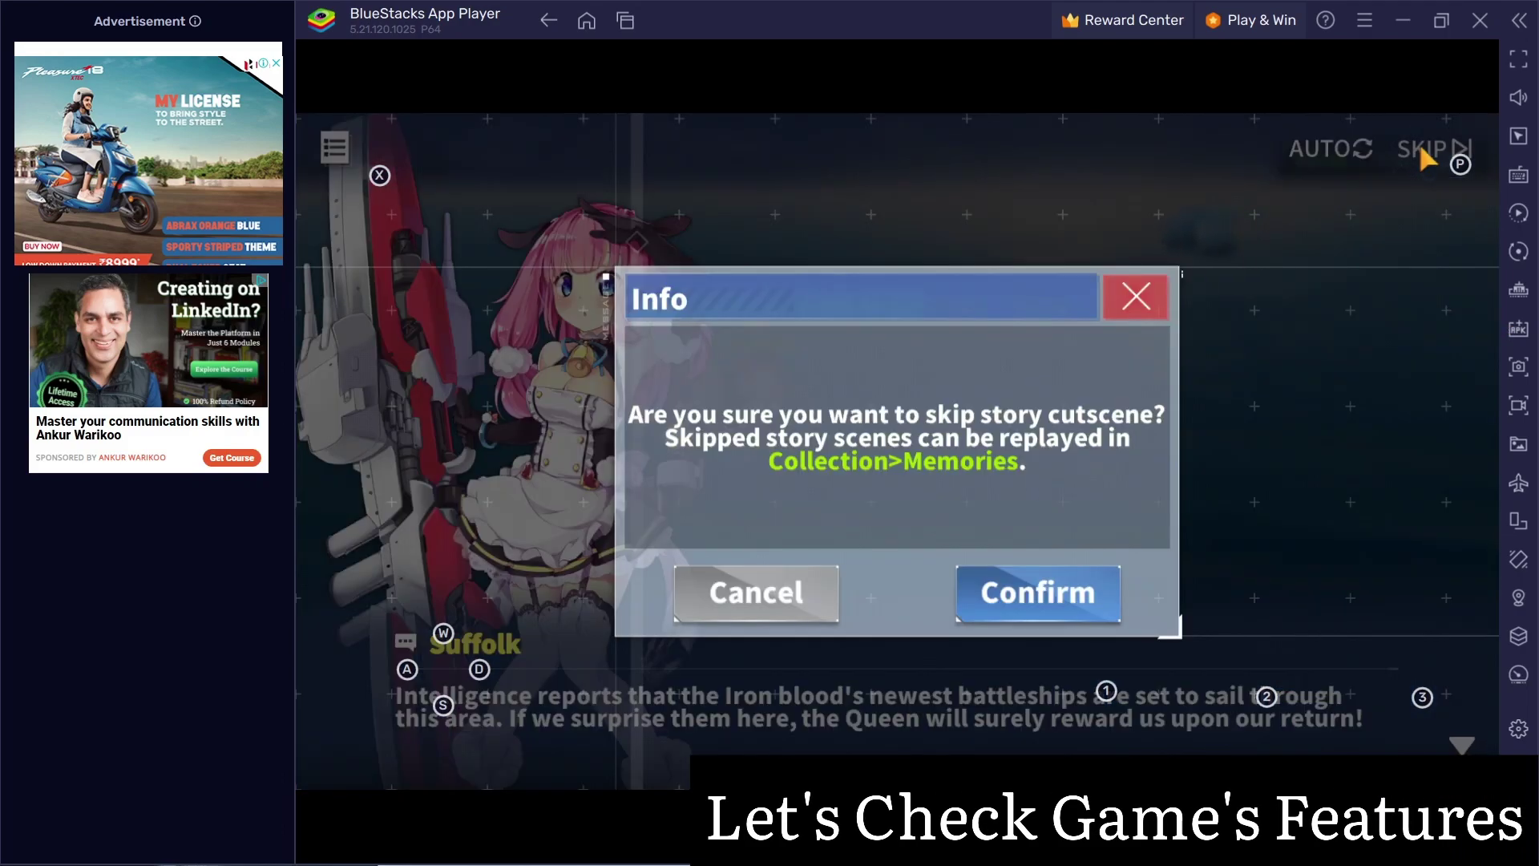
click(1049, 610)
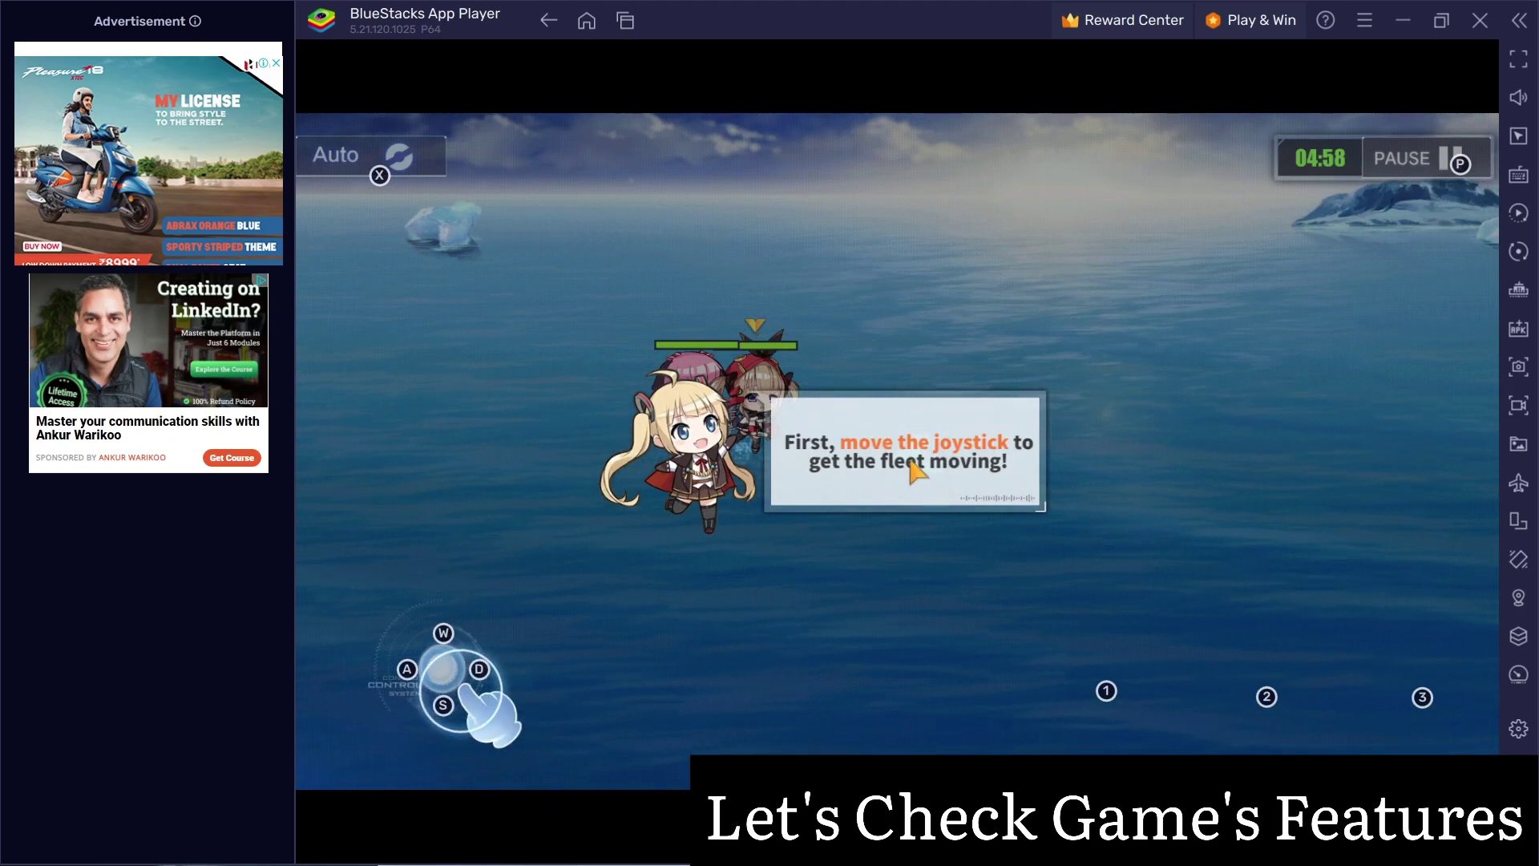
key(d)
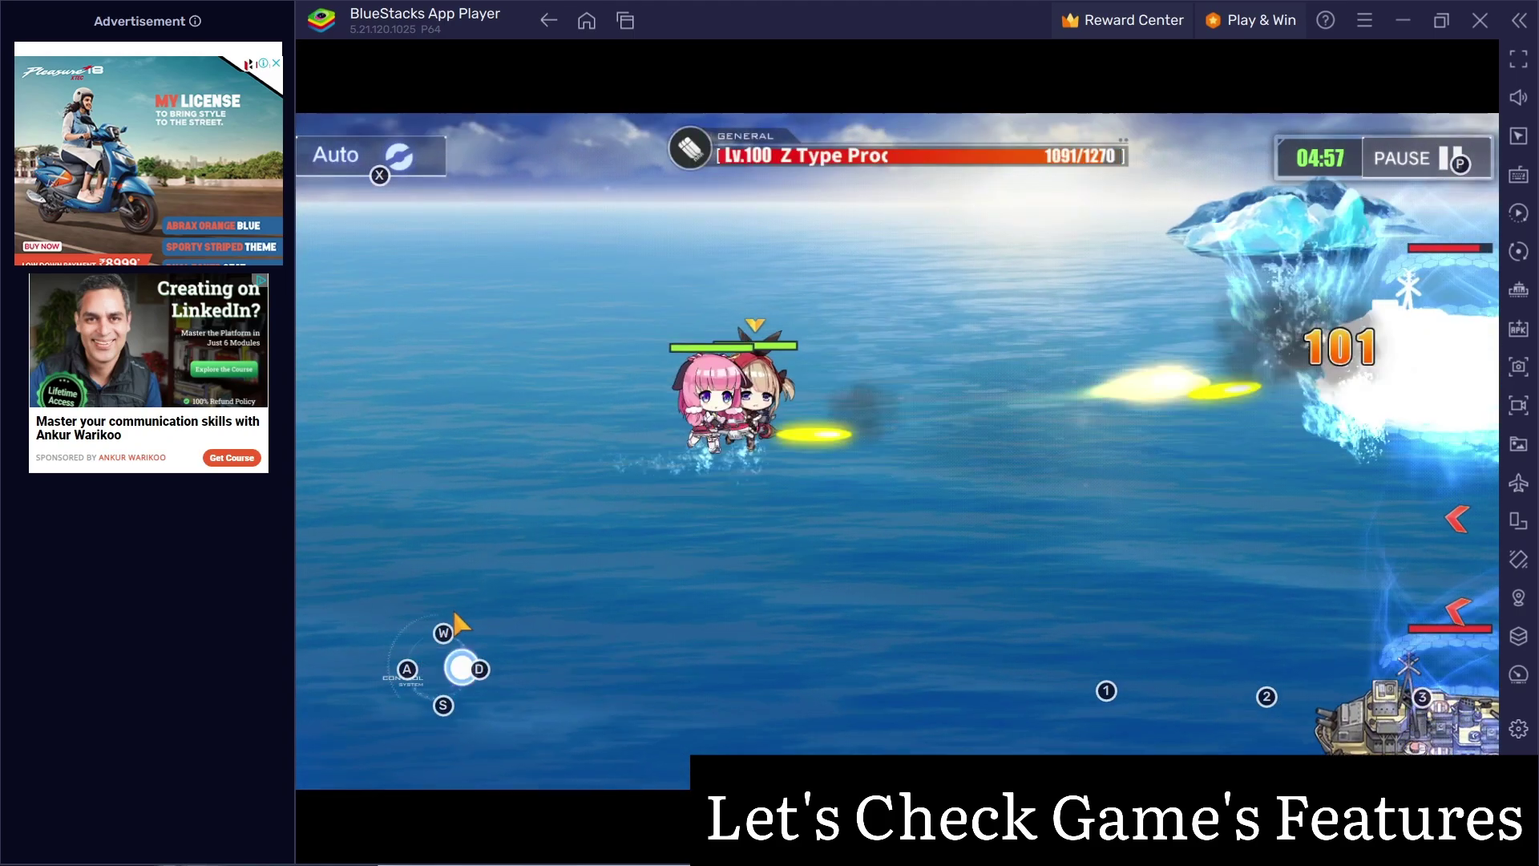
Step: Steer the fleet past the icebergs with WASD and launch two torpedo barrages at the enemy ships
key(w)
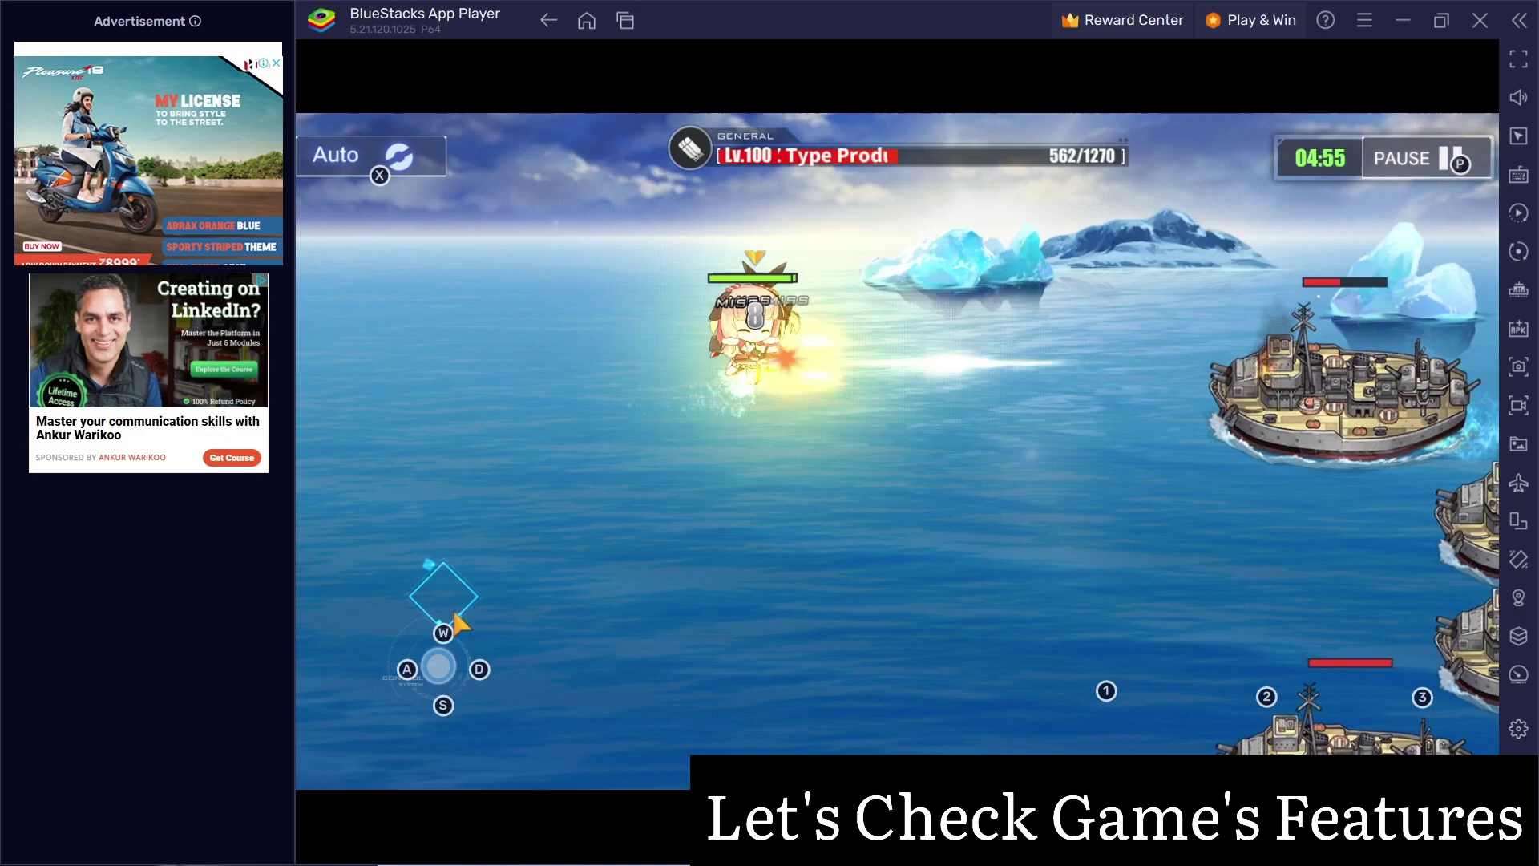
key(d)
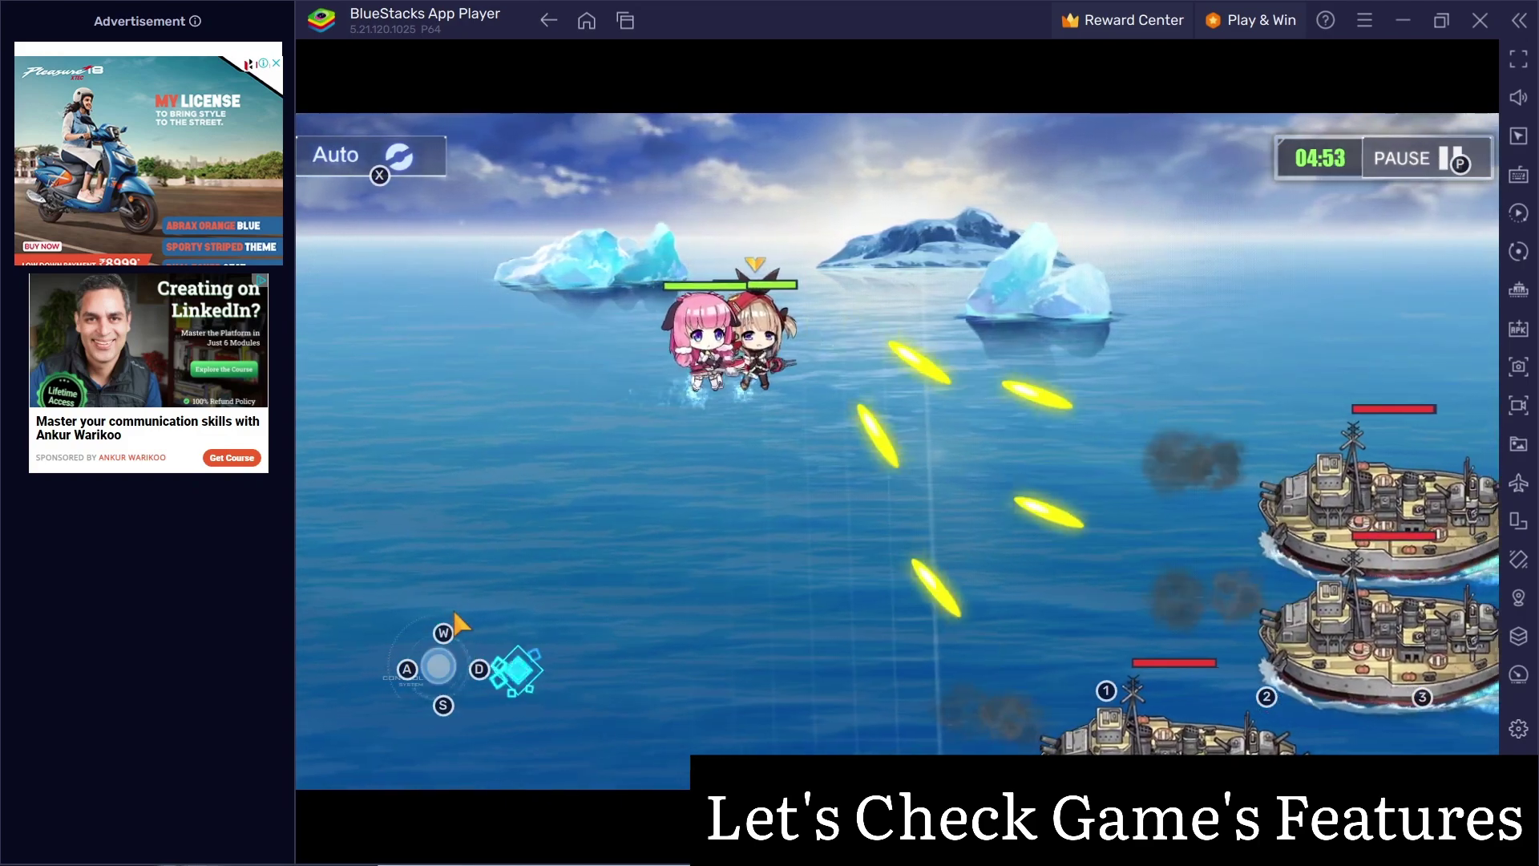
key(x)
key(x)
key(x)
key(s)
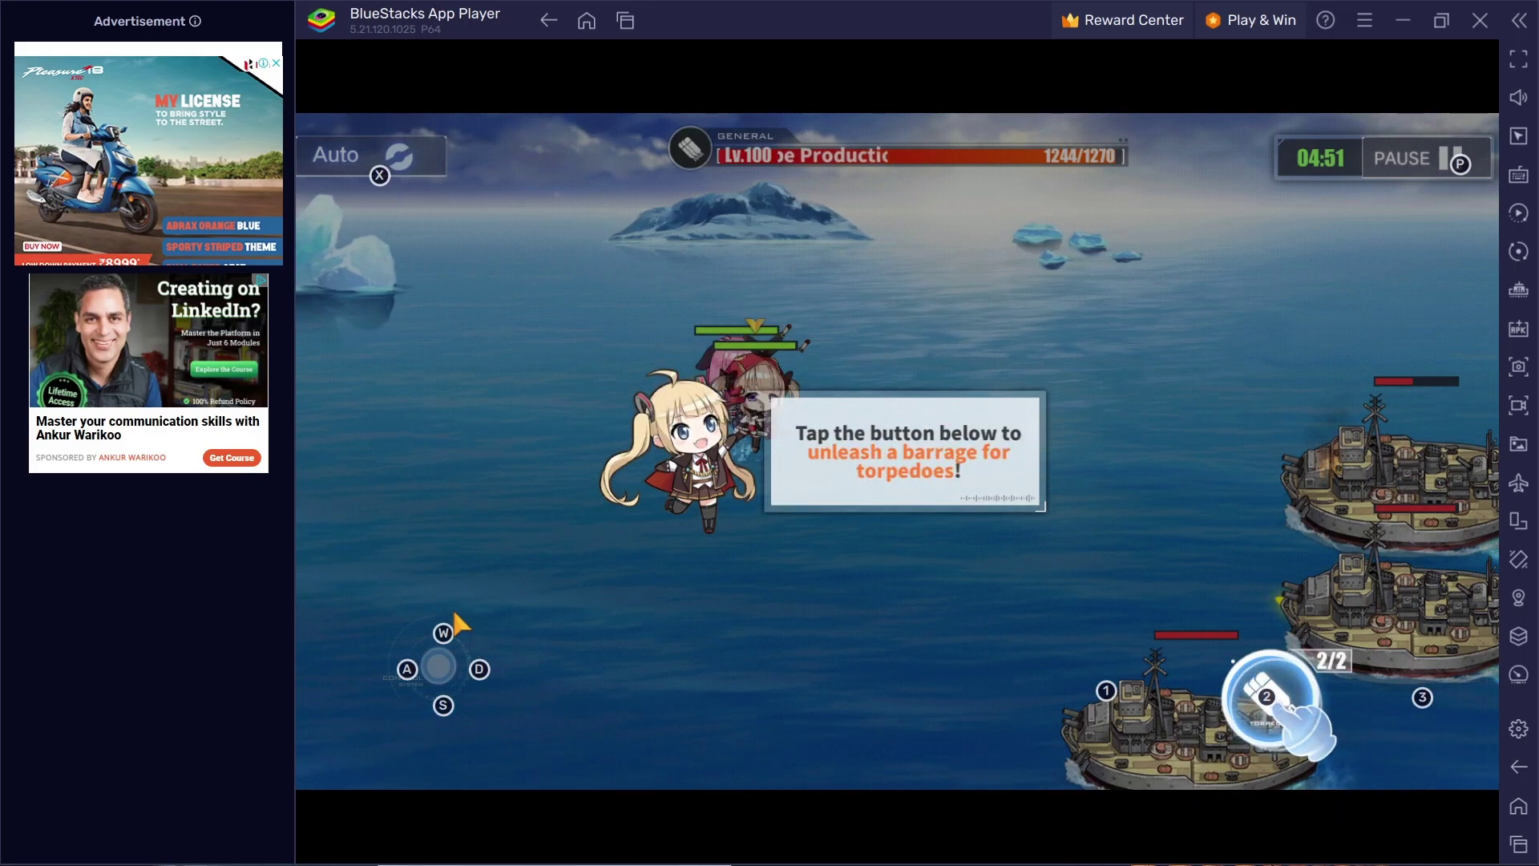
key(2)
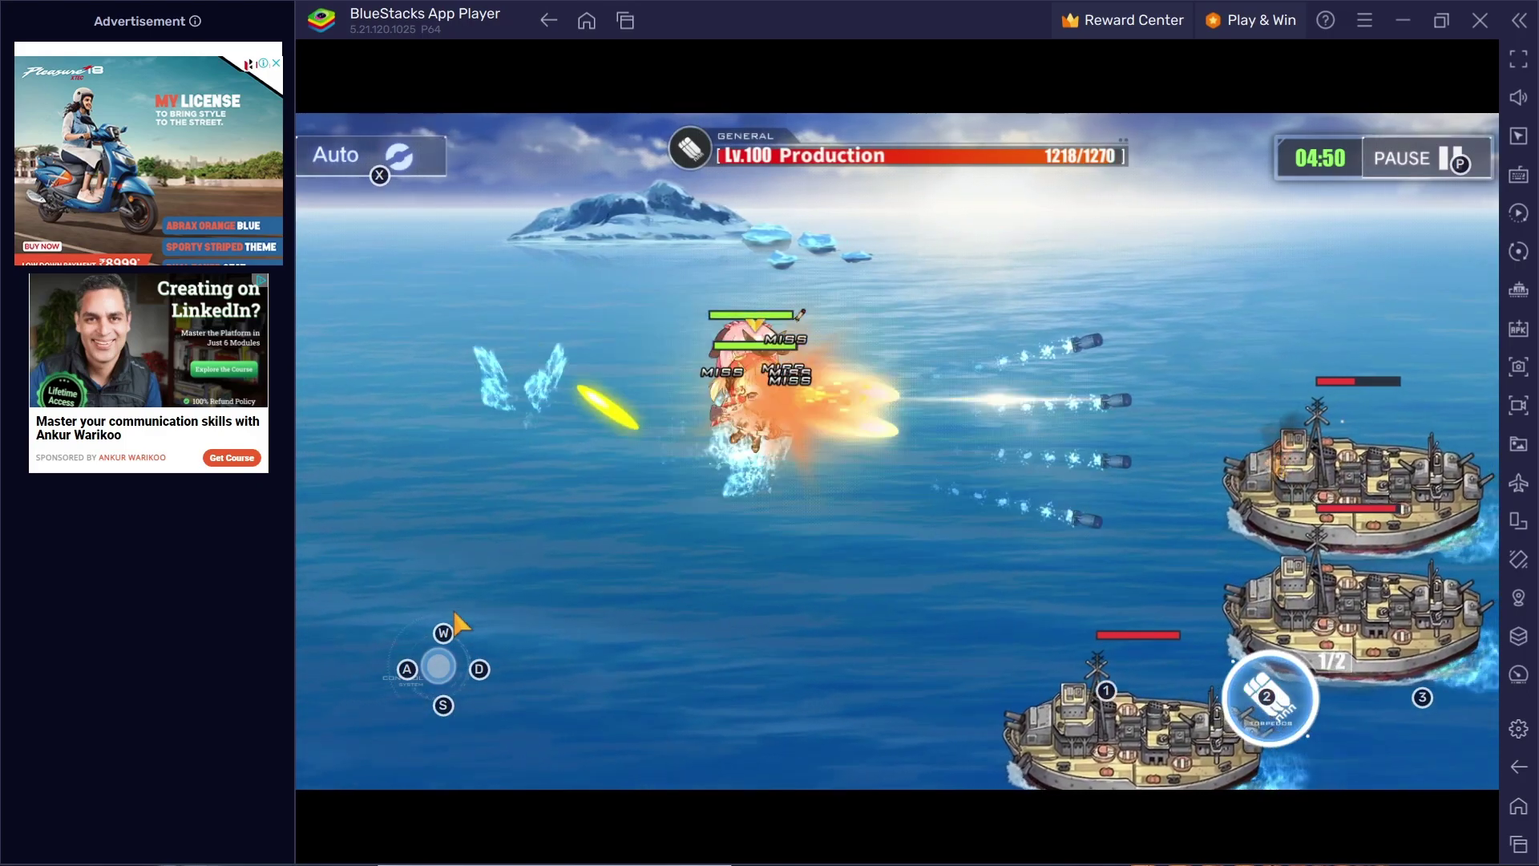
key(x)
key(s)
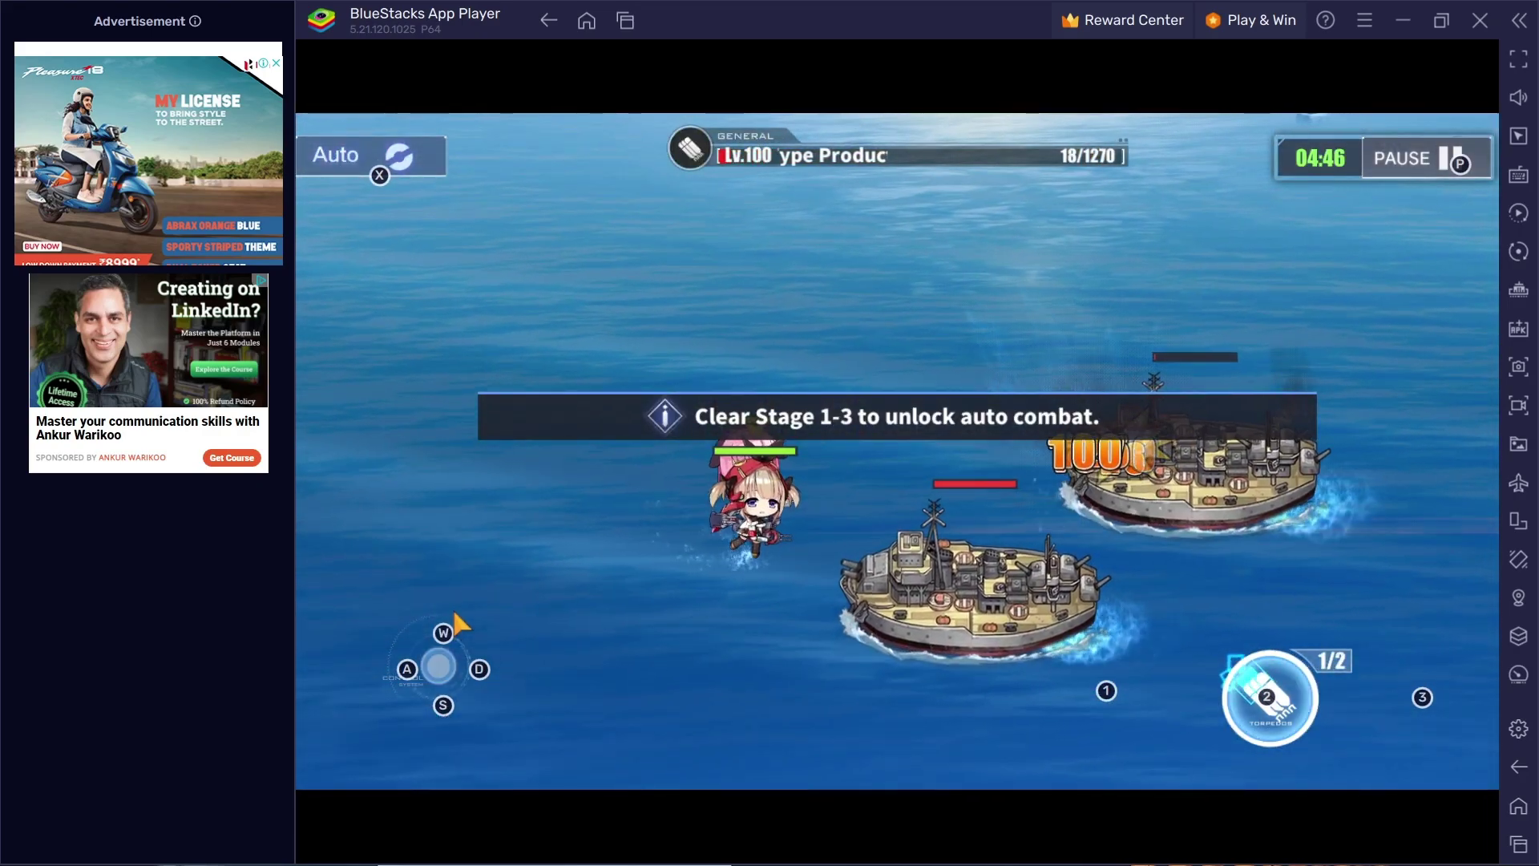
key(2)
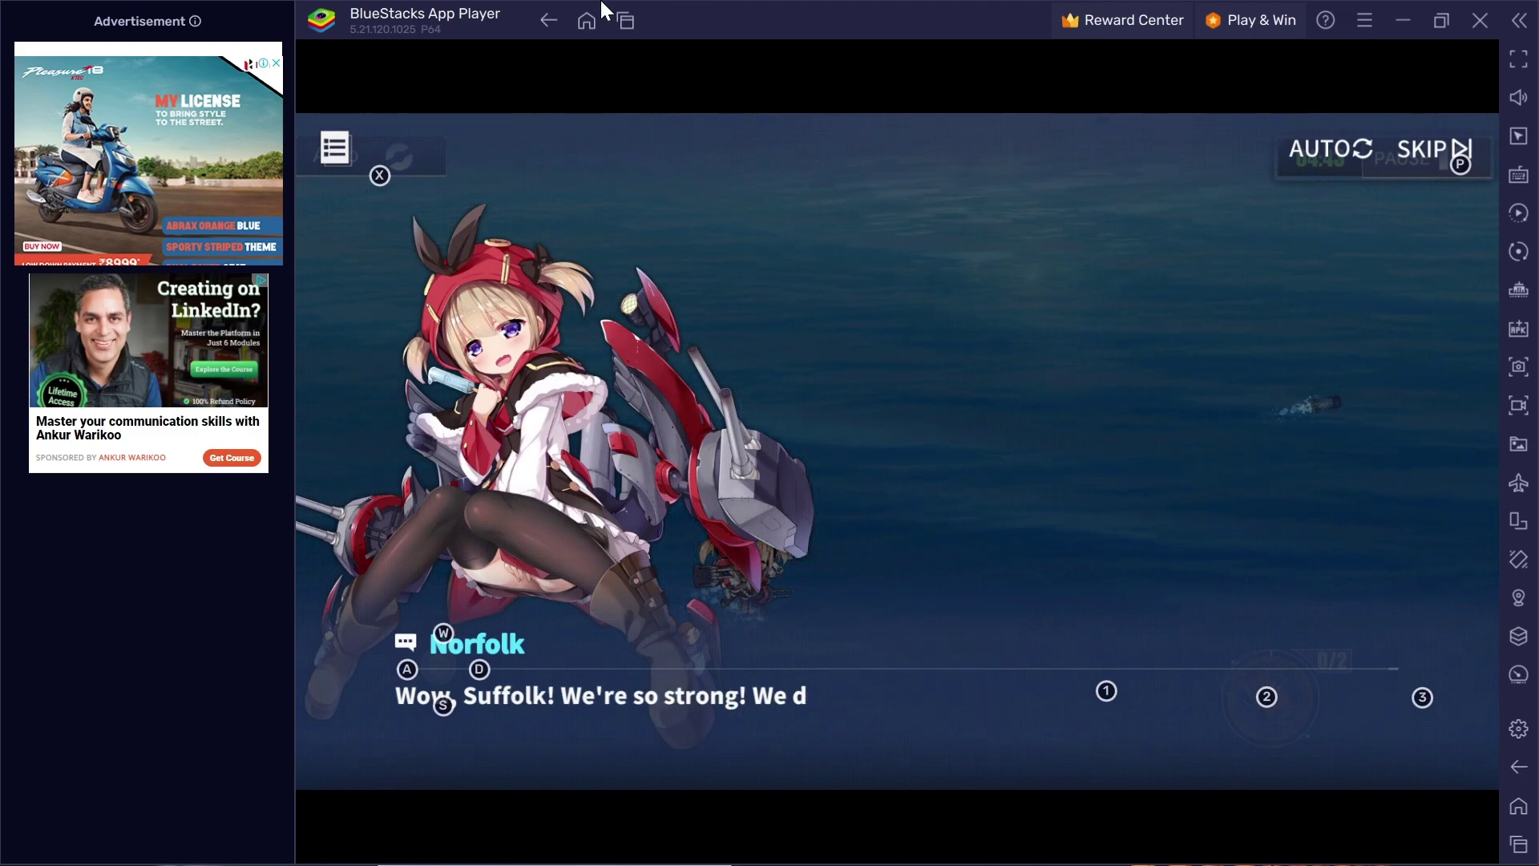
Step: Advance the Norfolk dialogue and set the dialogue speed to X10
click(1315, 160)
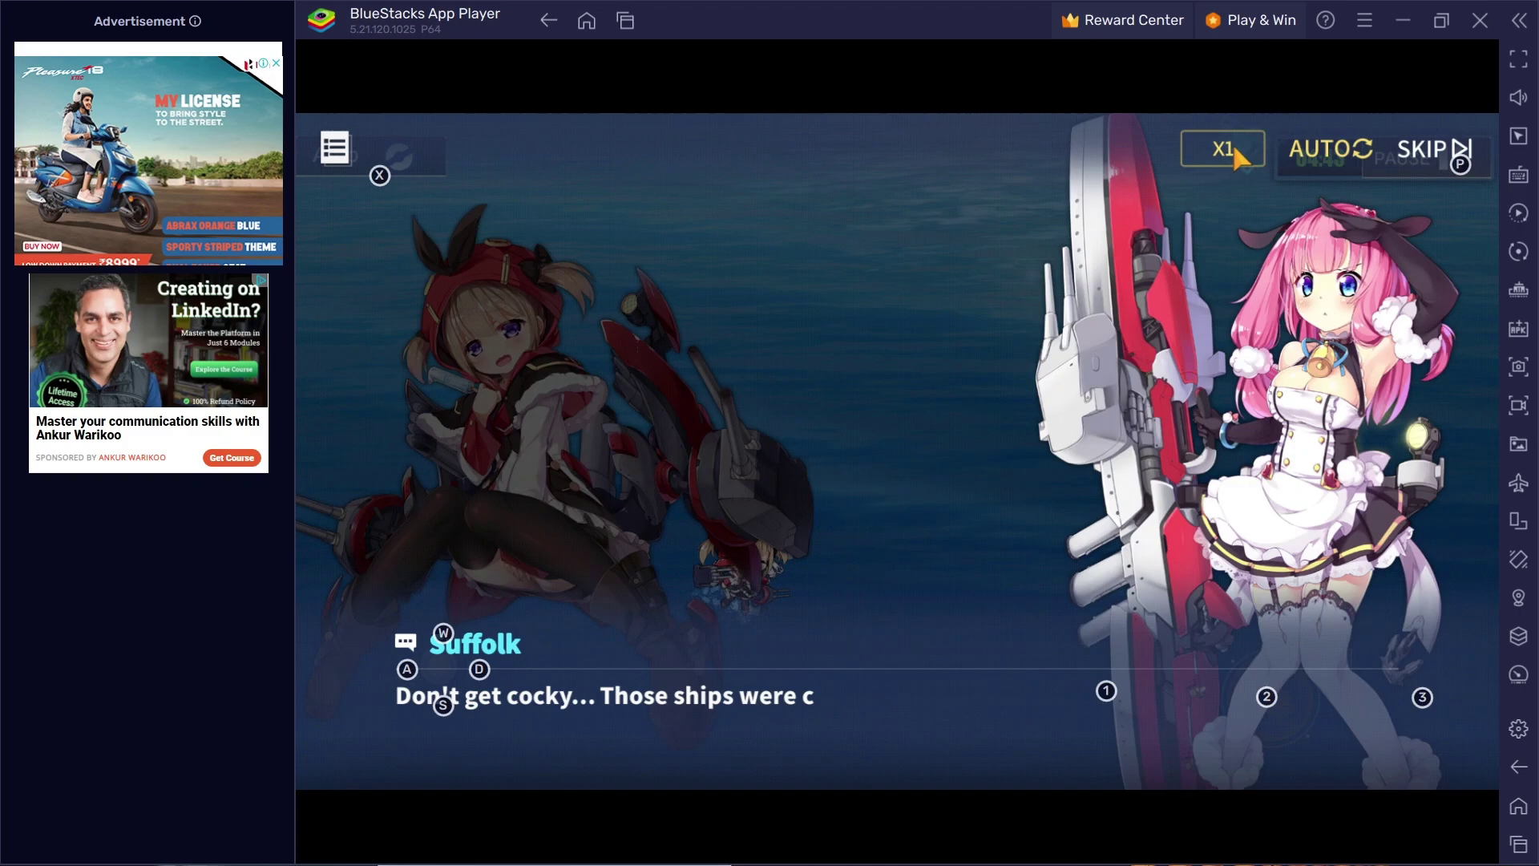
click(1235, 153)
click(1232, 148)
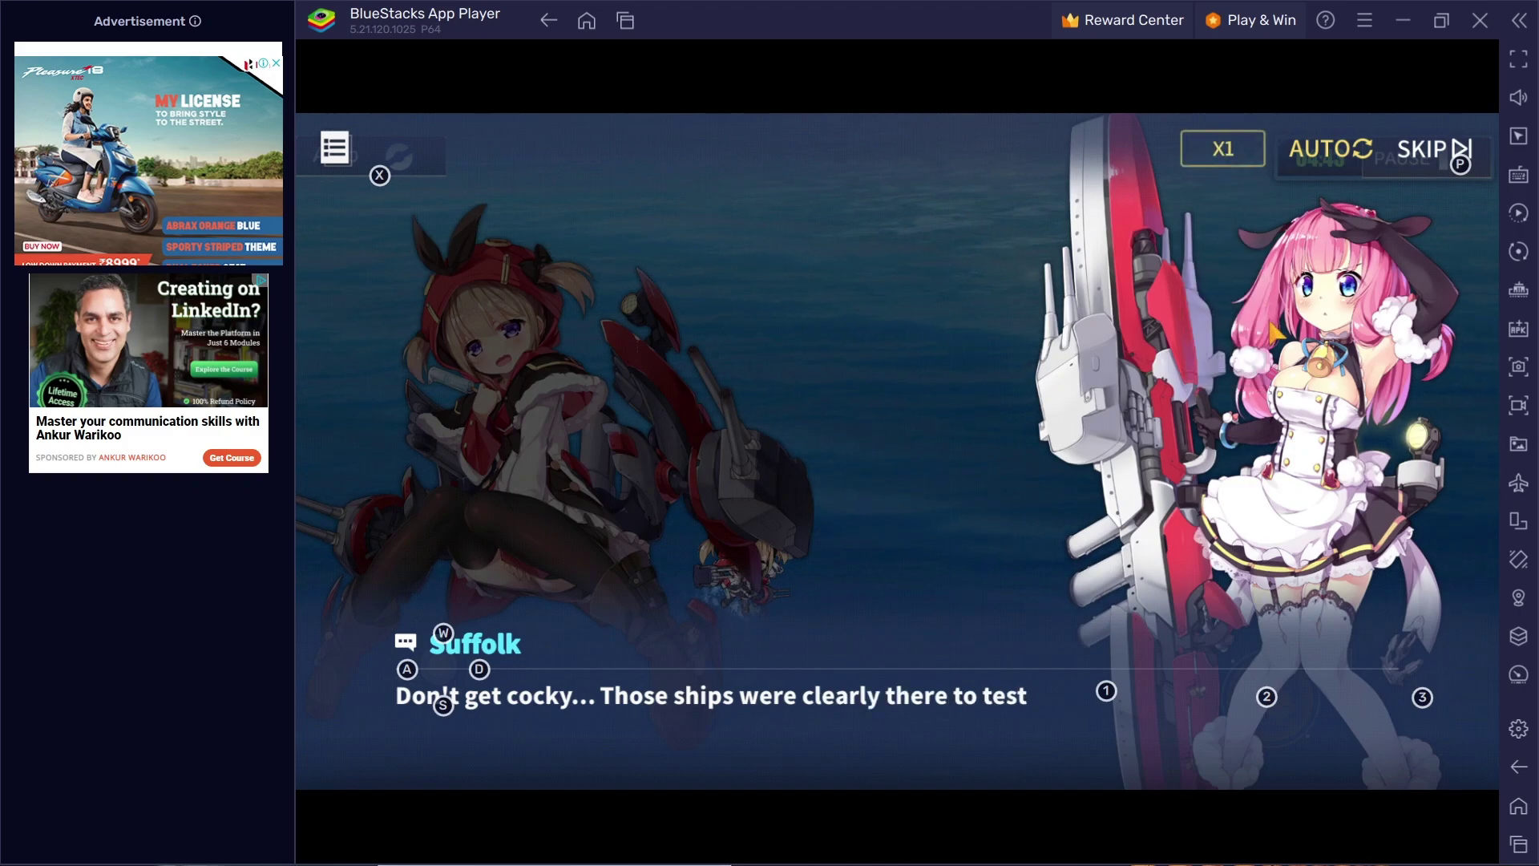
click(1223, 154)
click(1220, 370)
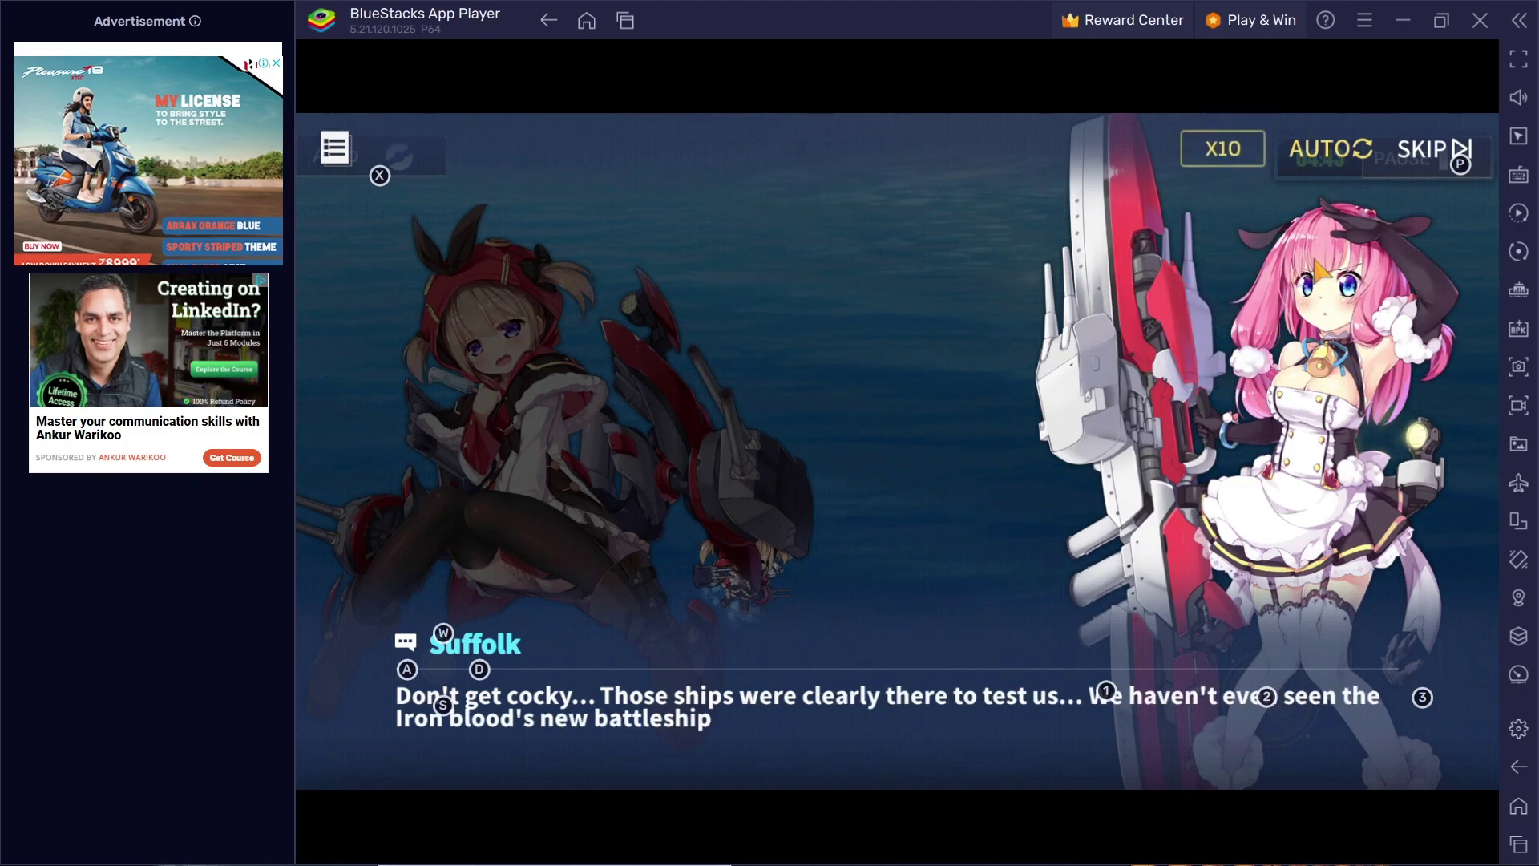
Step: Skip the story cutscene and click past Hood's lines to start the Bismarck boss battle
click(1429, 143)
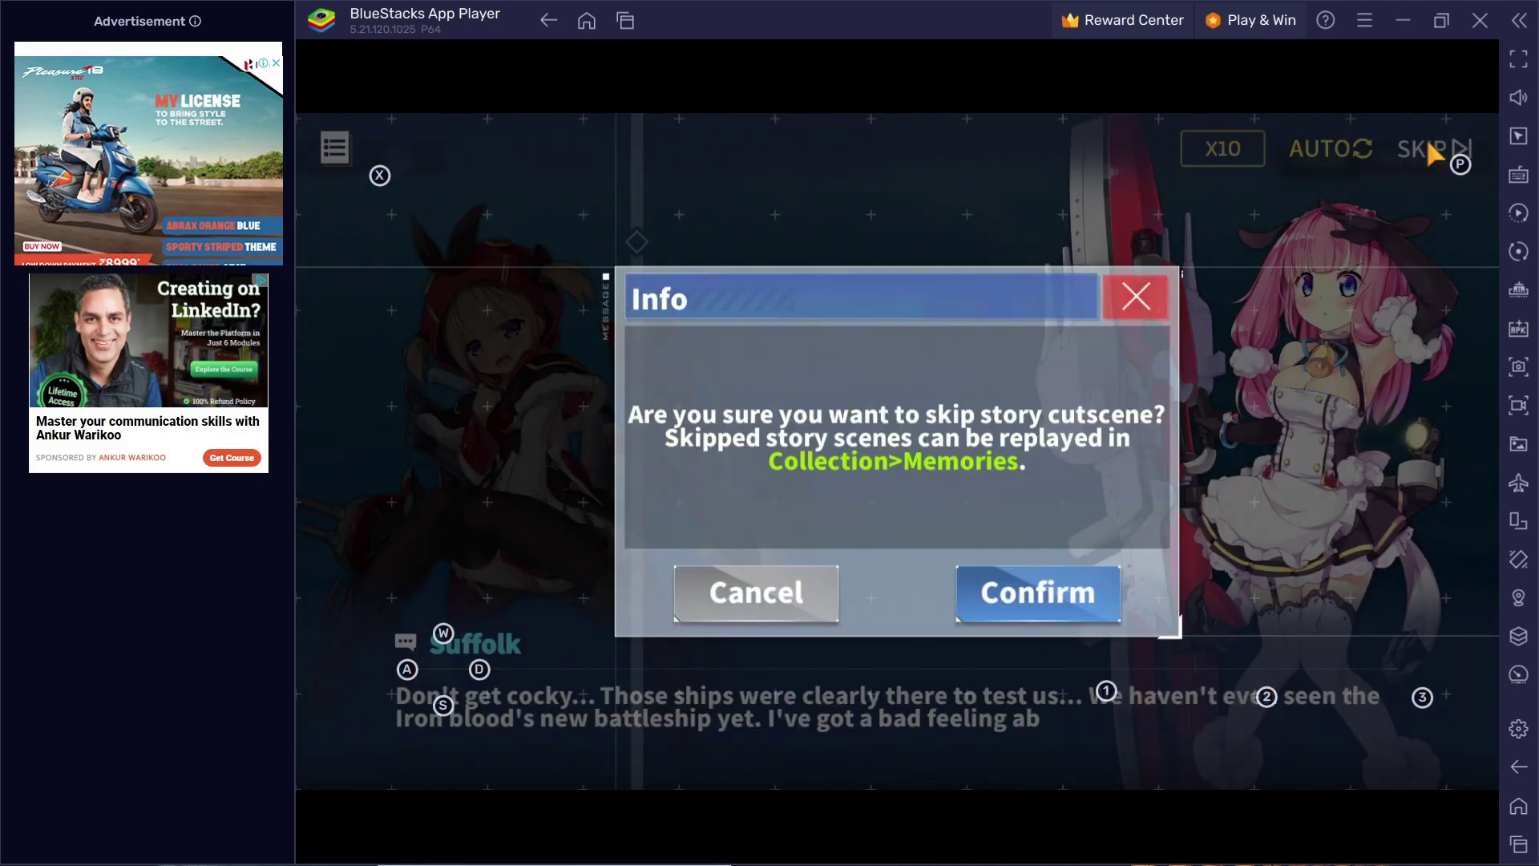
click(1057, 605)
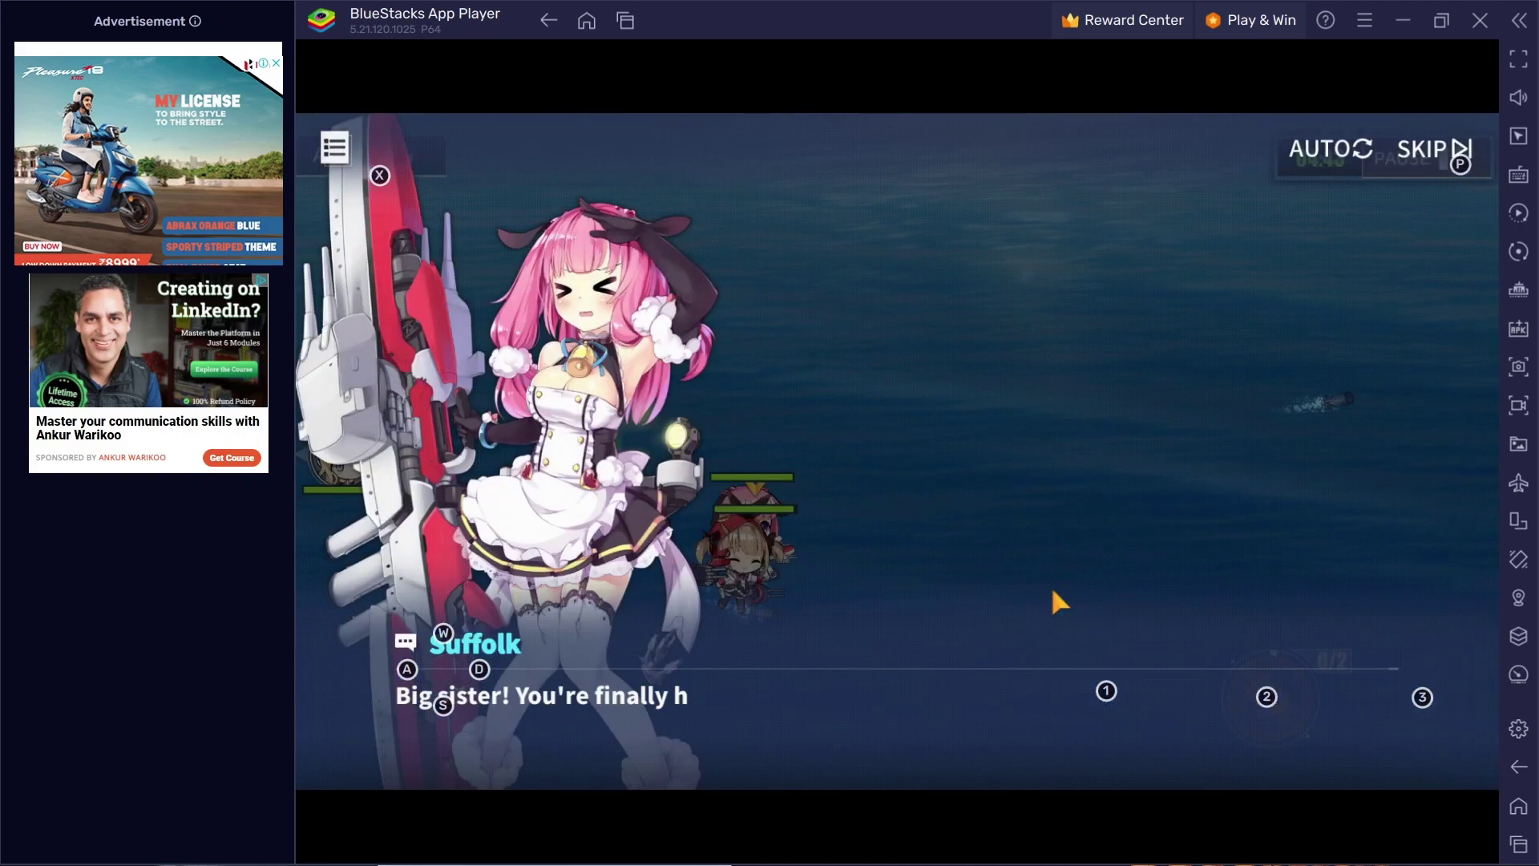
click(1053, 592)
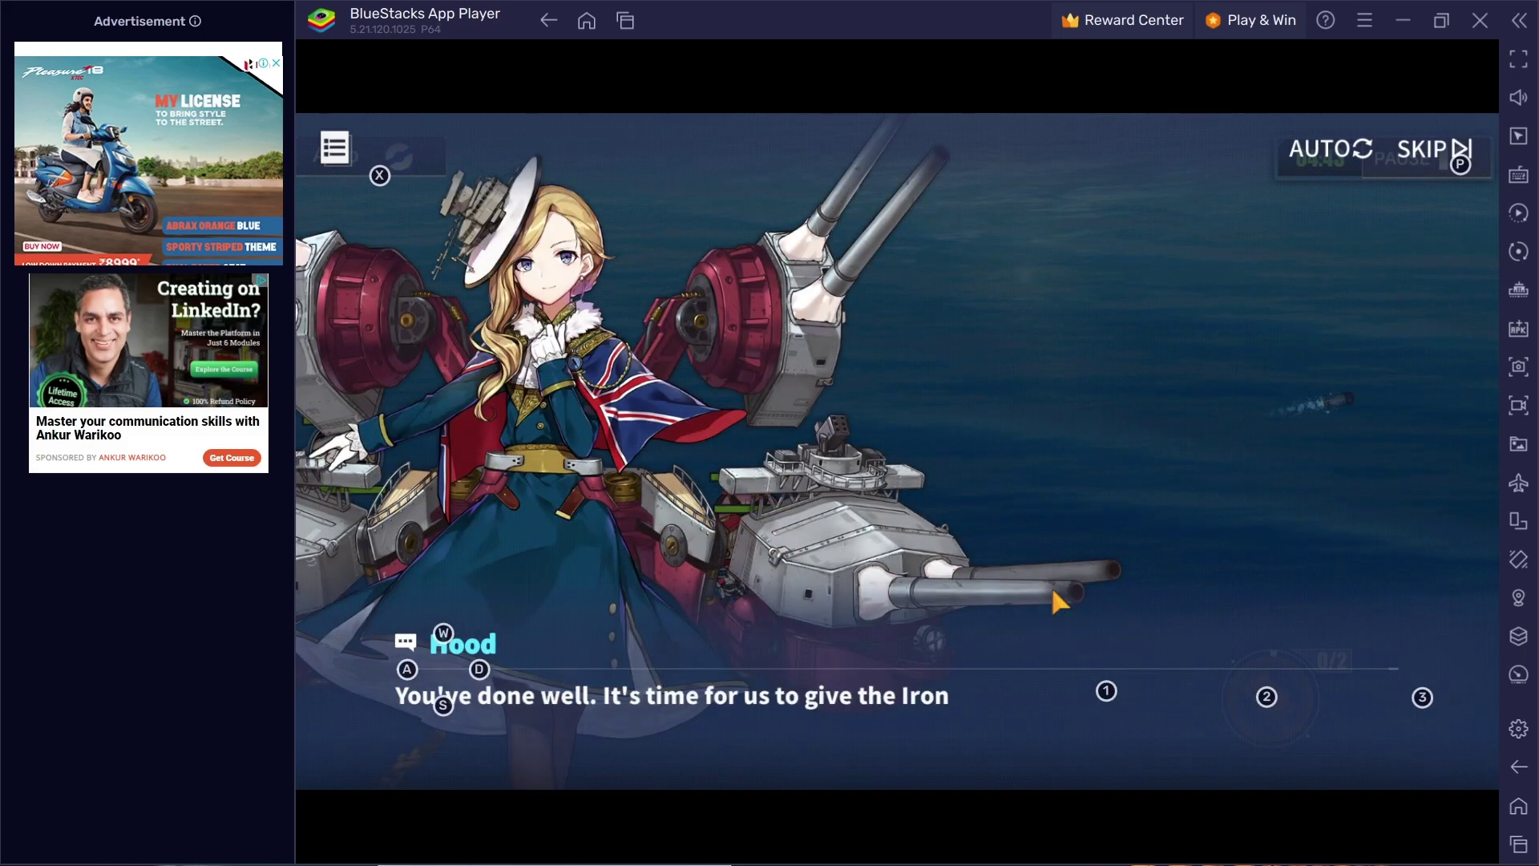
click(1051, 585)
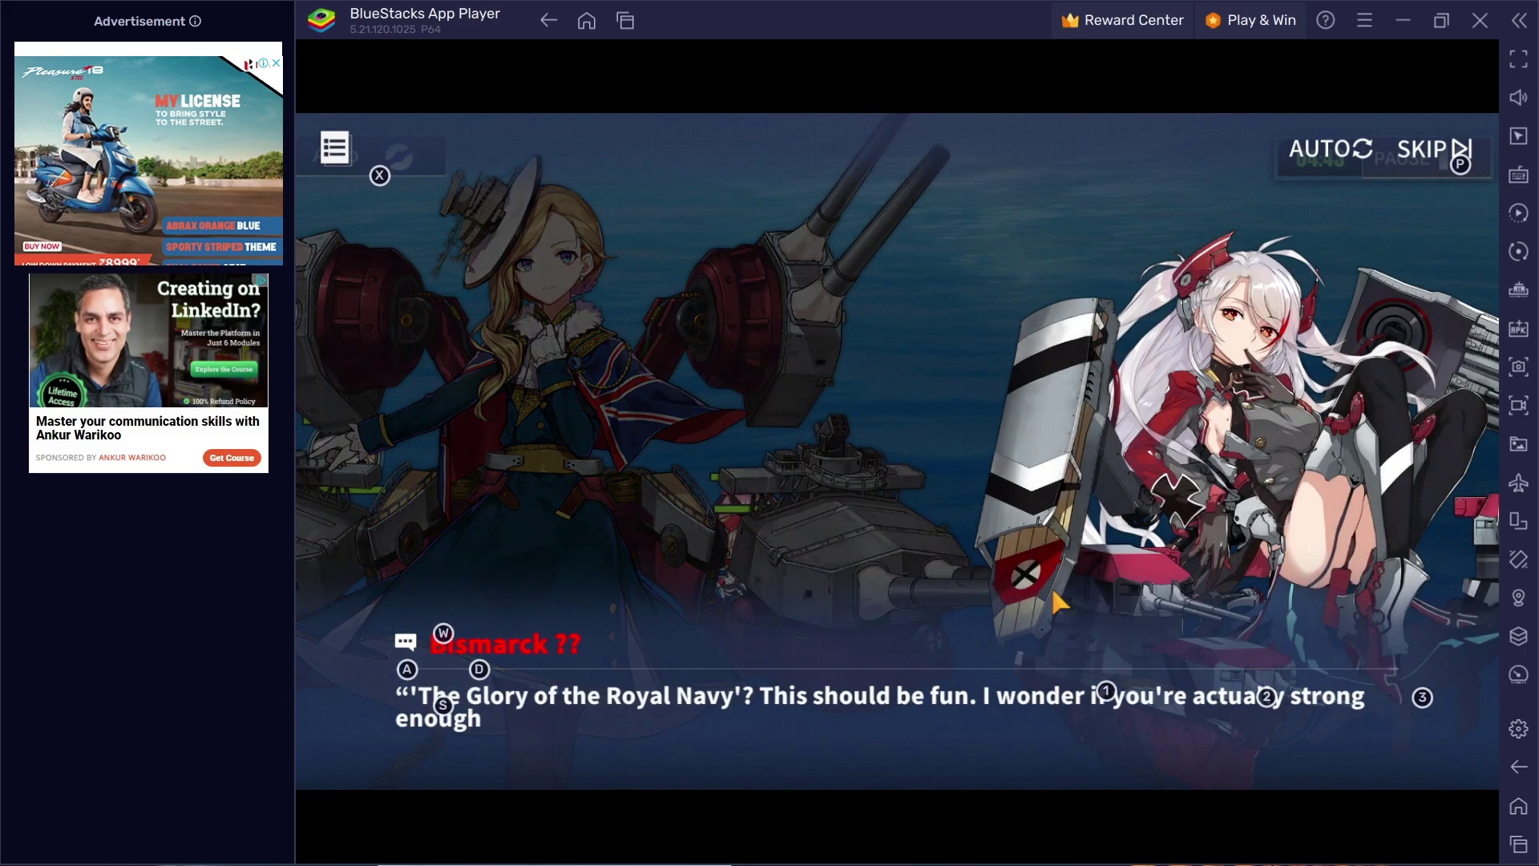
click(1057, 601)
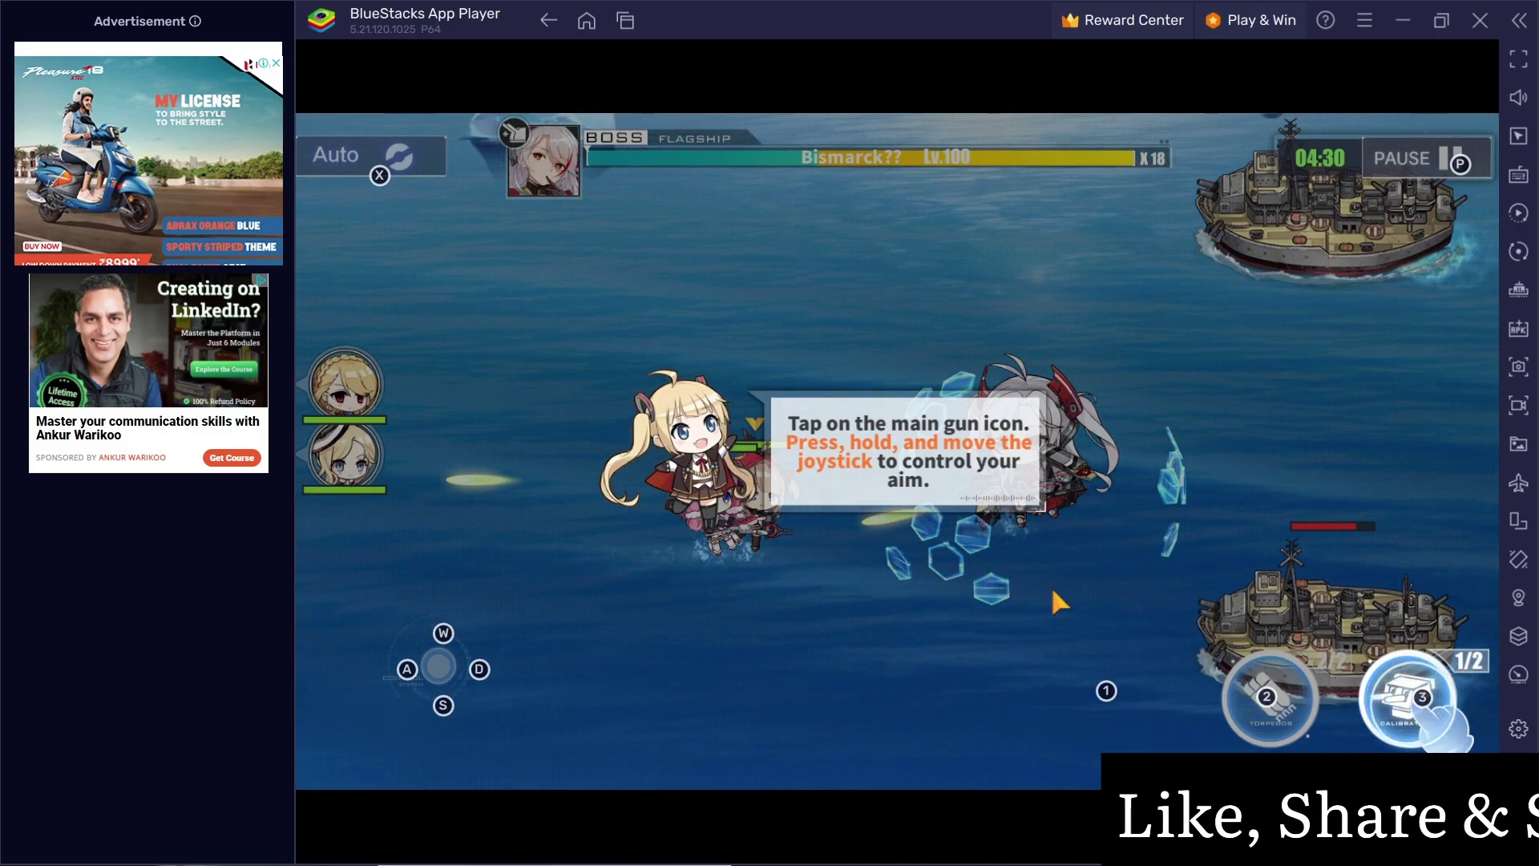
Step: Fire the main gun at Bismarck, then launch both torpedo barrages at the boss fleet
click(1380, 705)
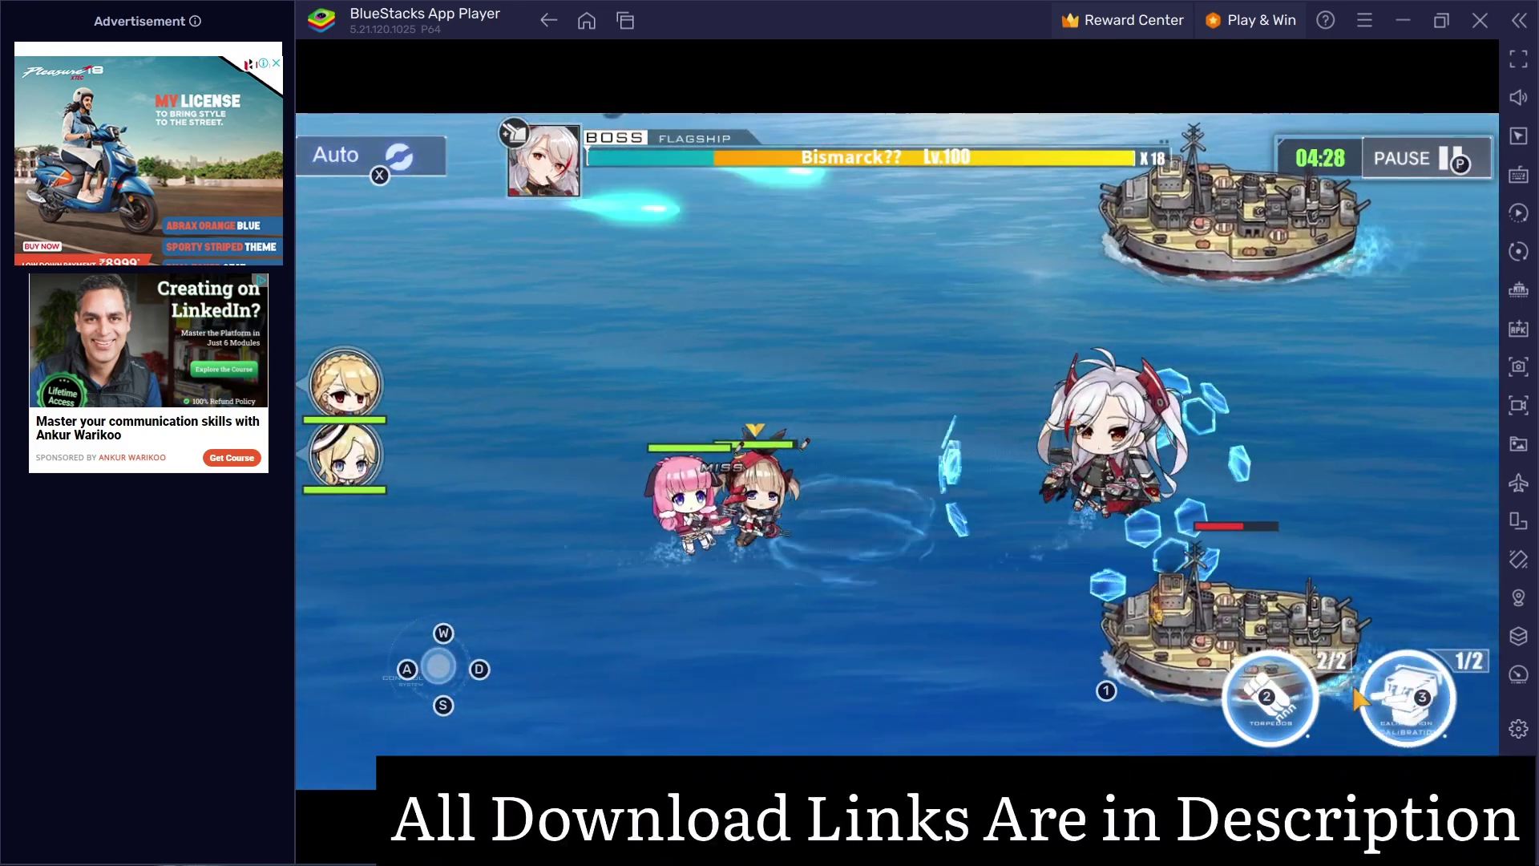
click(1287, 699)
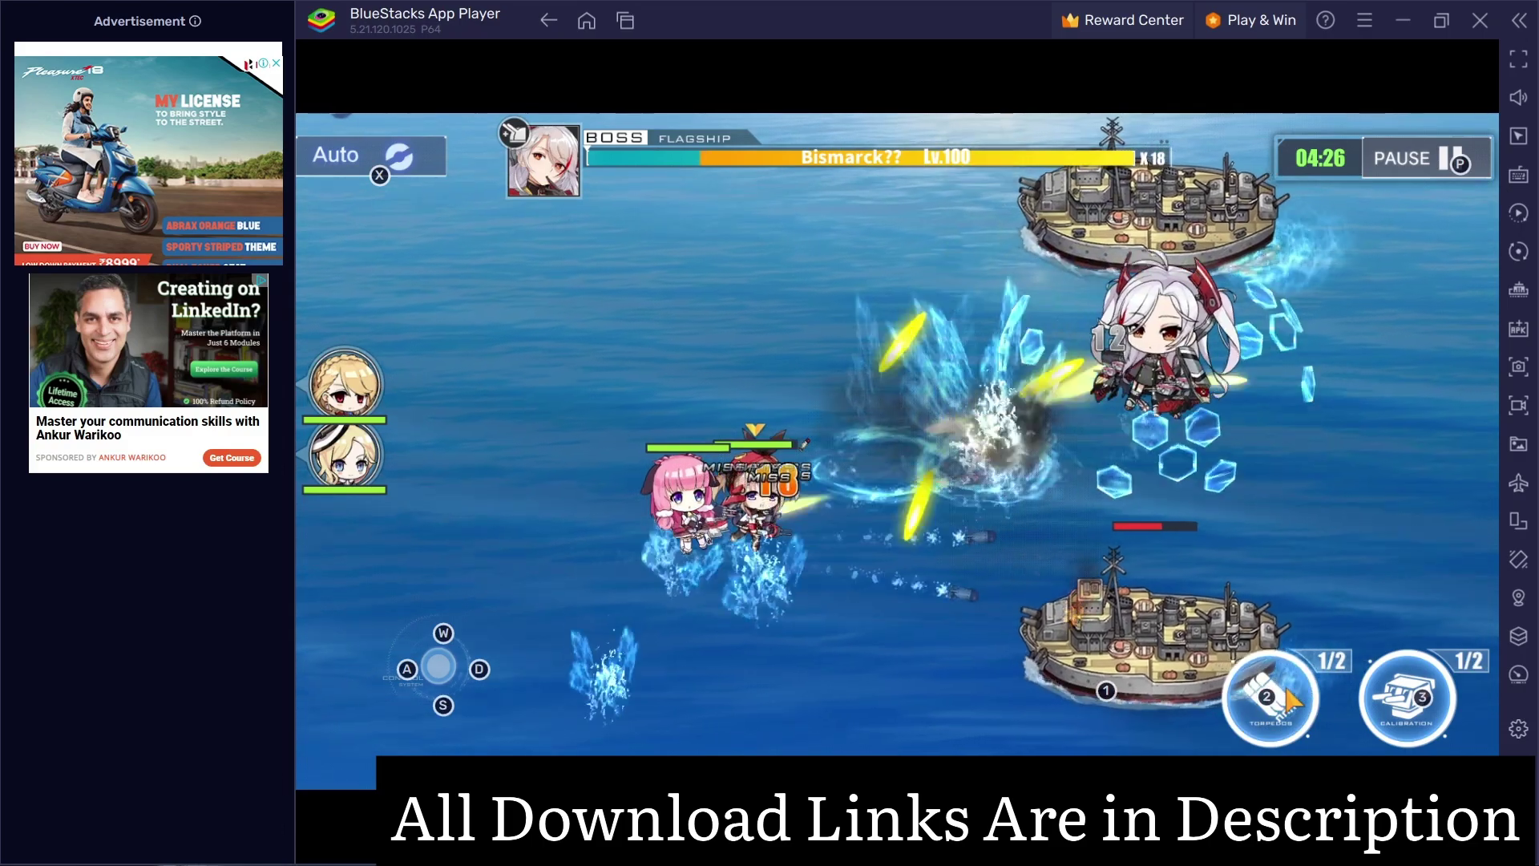
click(1287, 699)
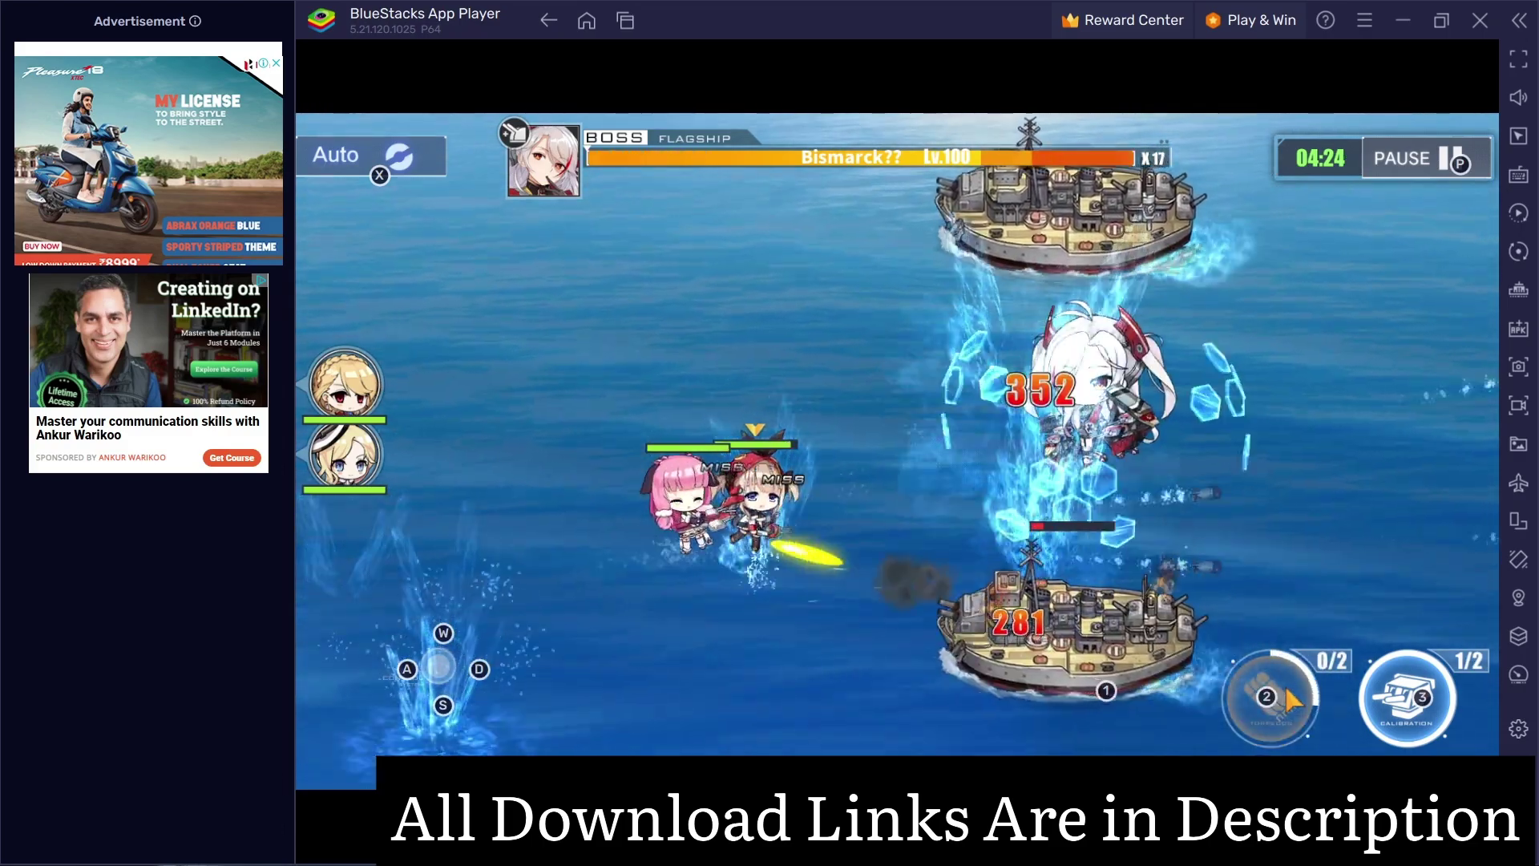